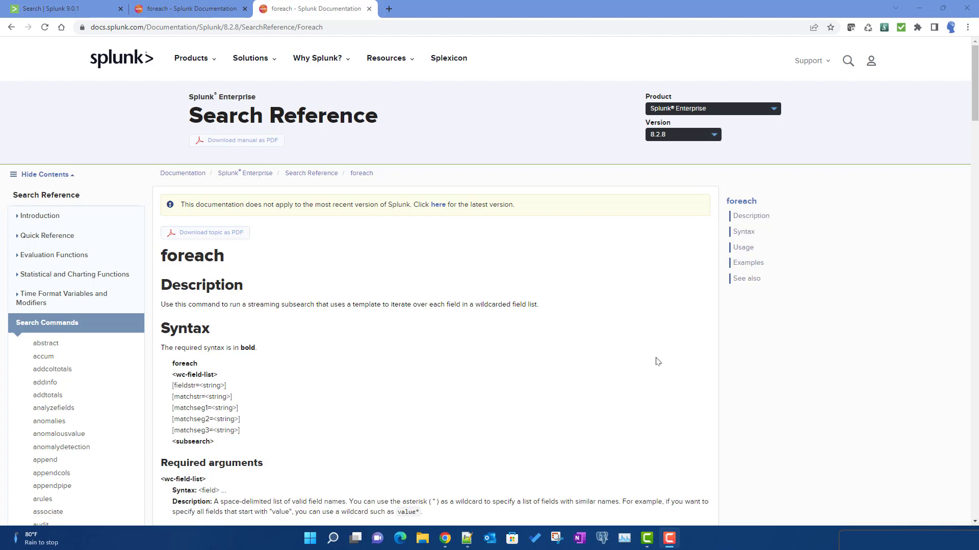
Highlight the foreach heading and its wc-field-list and subsearch syntax arguments in the docs
double_click(186, 257)
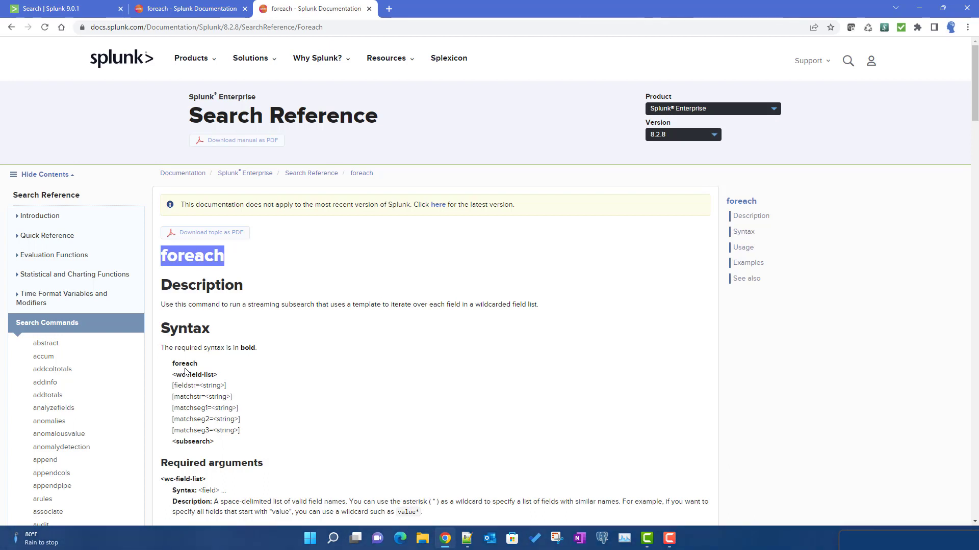
drag(175, 375, 214, 374)
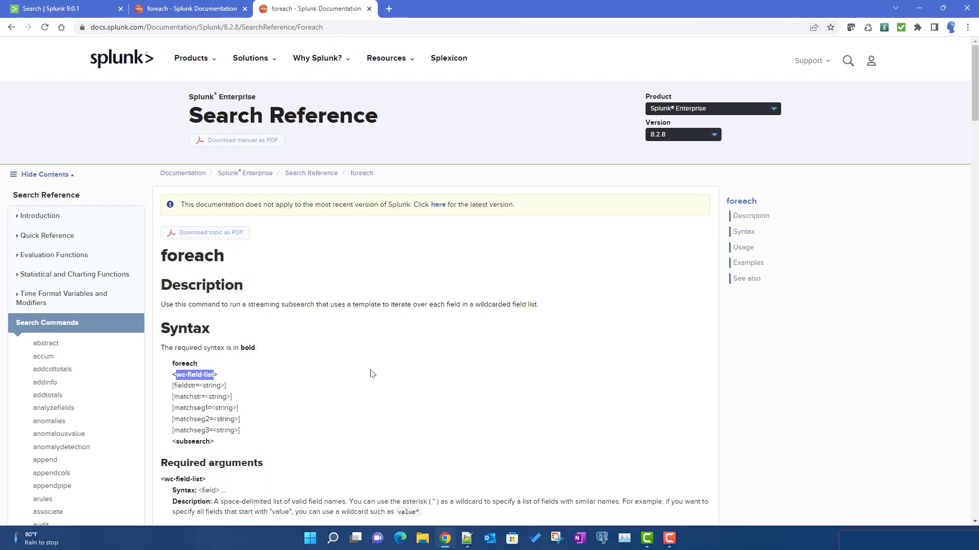
scroll(371, 374, down, 3)
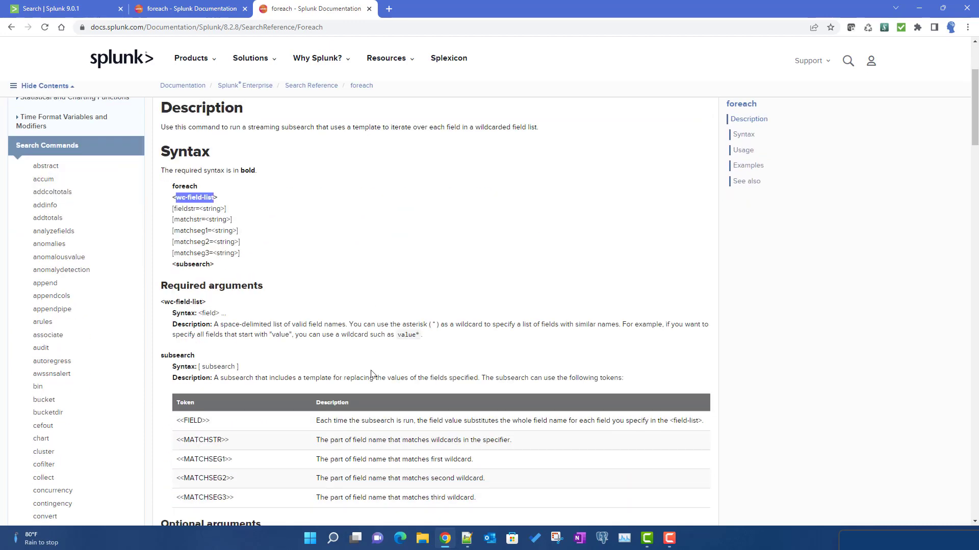
drag(172, 264, 214, 264)
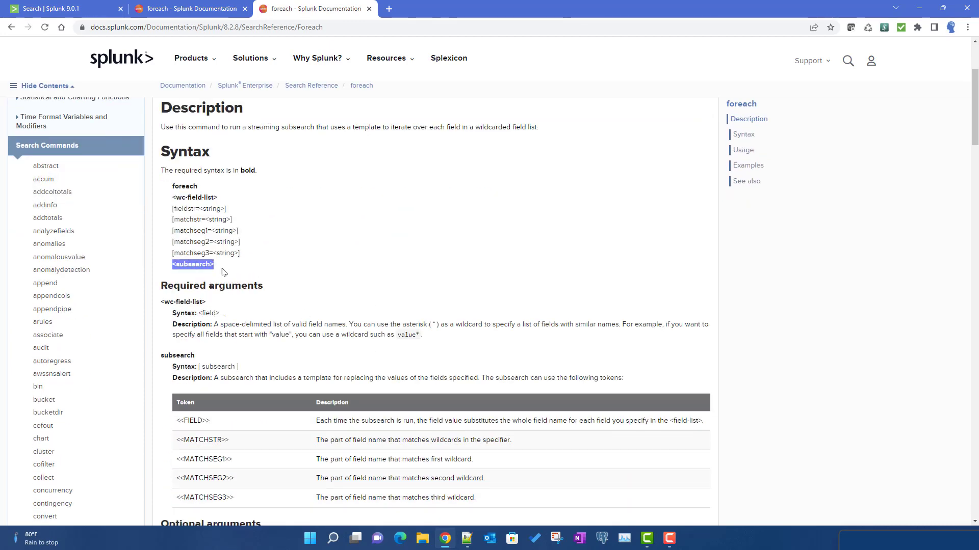
scroll(400, 312, down, 15)
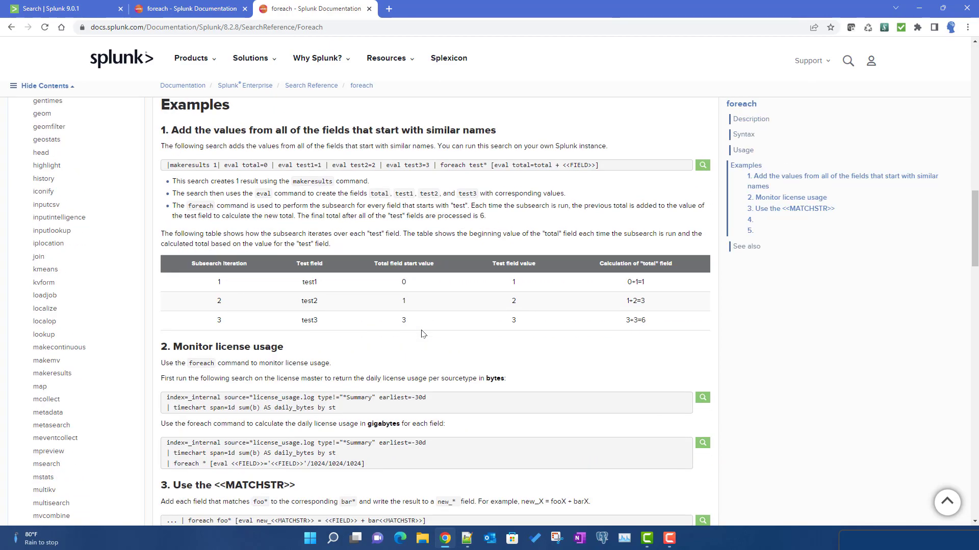
scroll(422, 334, down, 6)
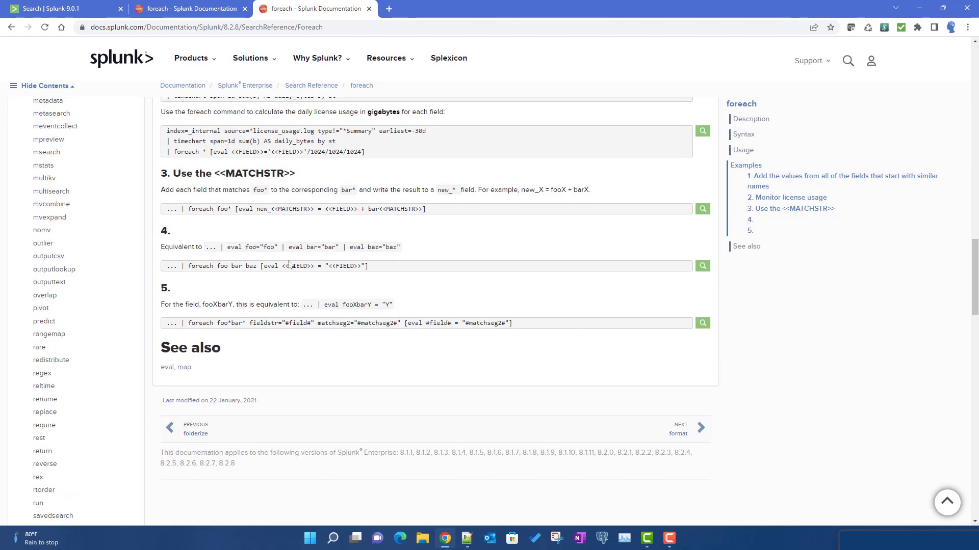
Run the foreach search and point out myfield_1 = 5 and myfield_2 = 10 in its eval
click(58, 9)
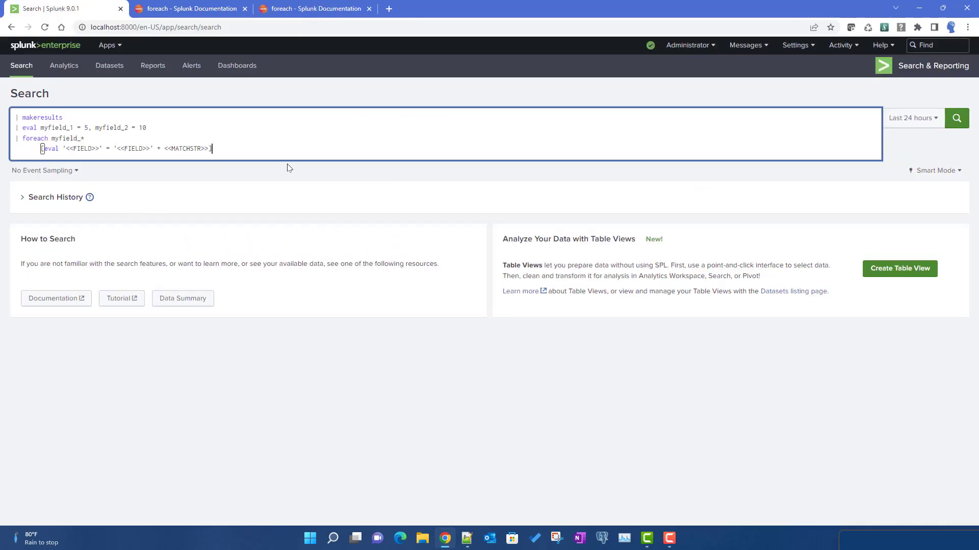
click(956, 118)
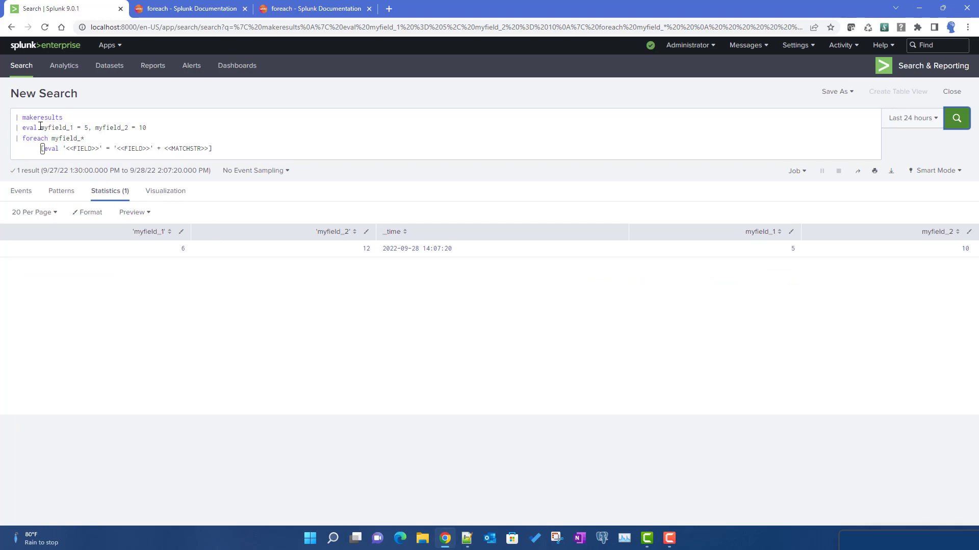
double_click(46, 127)
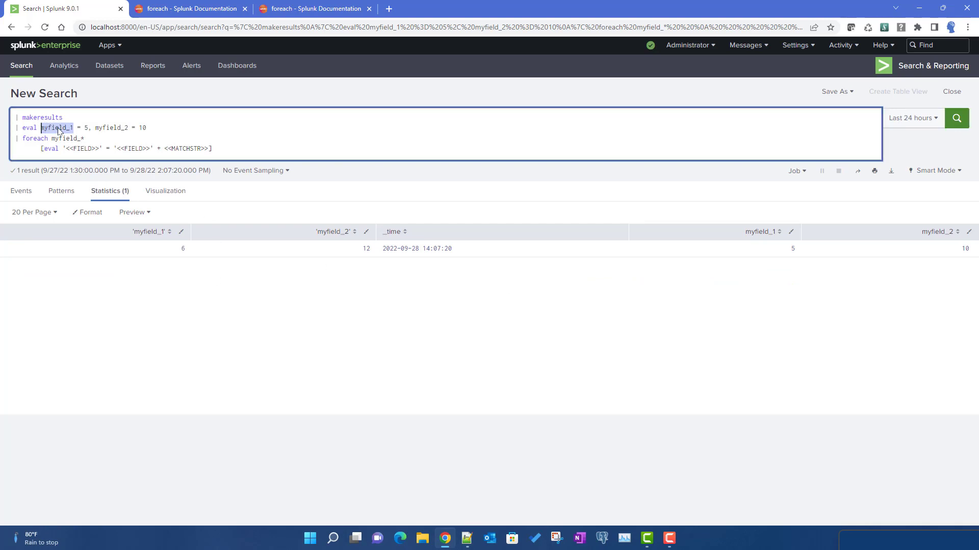
double_click(113, 127)
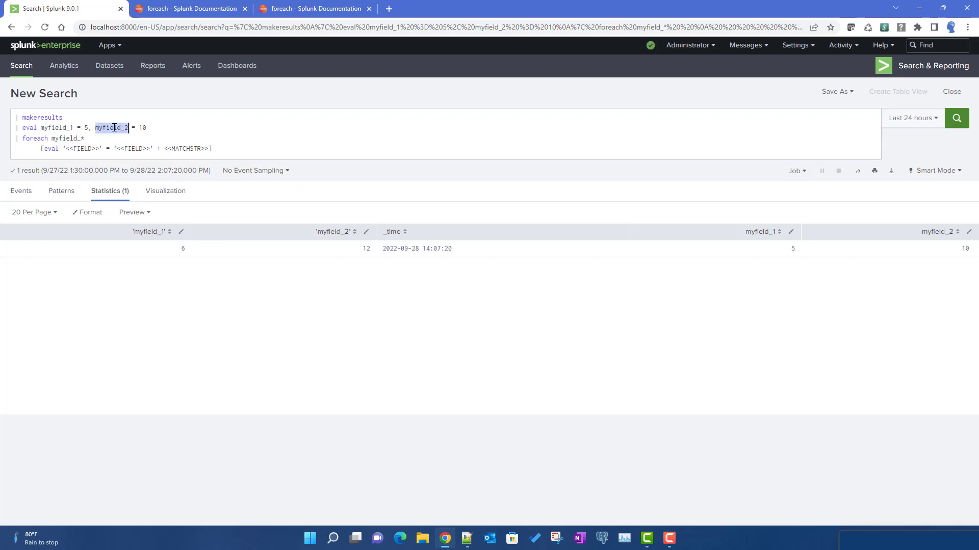
double_click(86, 128)
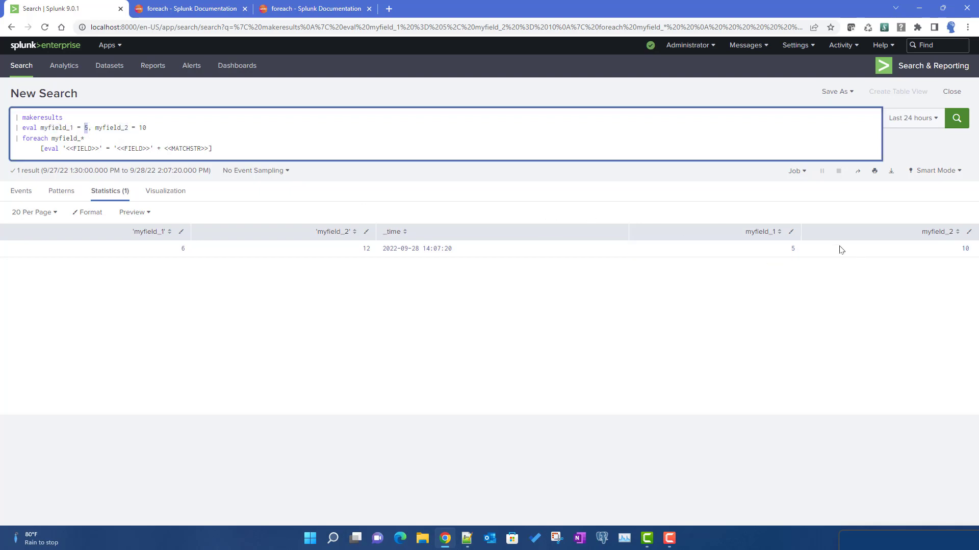
double_click(144, 127)
Point out the foreach command, the myfield_* wildcard list and the bracketed eval template
double_click(32, 140)
drag(52, 138, 83, 139)
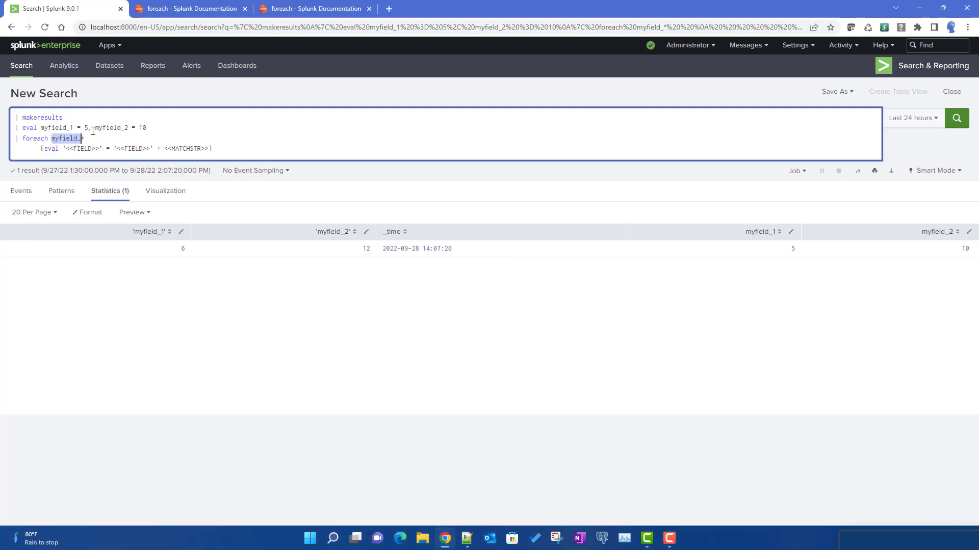
click(83, 134)
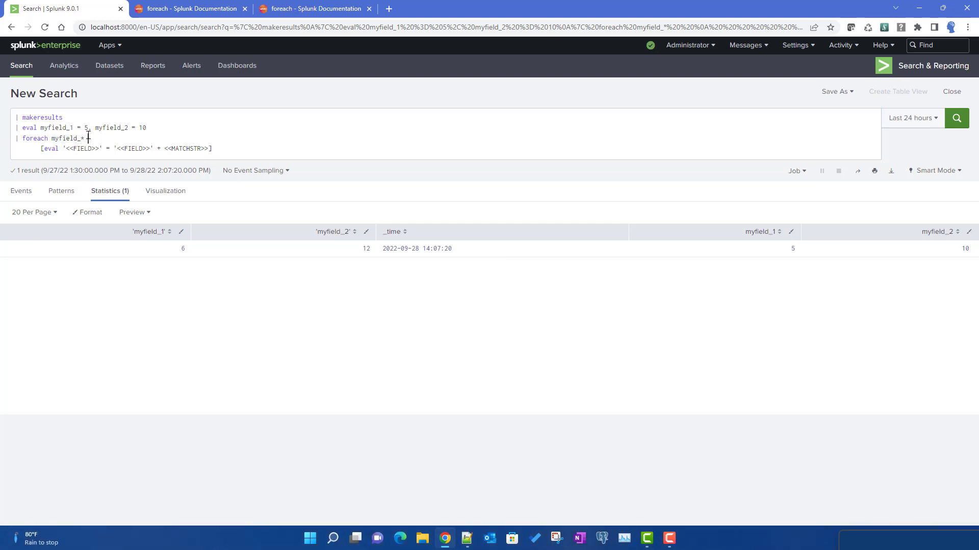
double_click(55, 128)
double_click(111, 127)
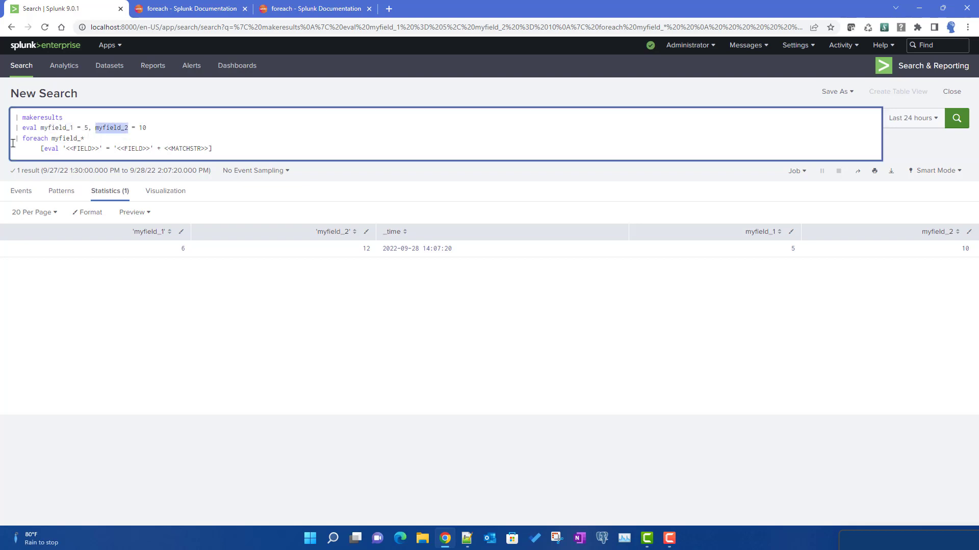
click(58, 129)
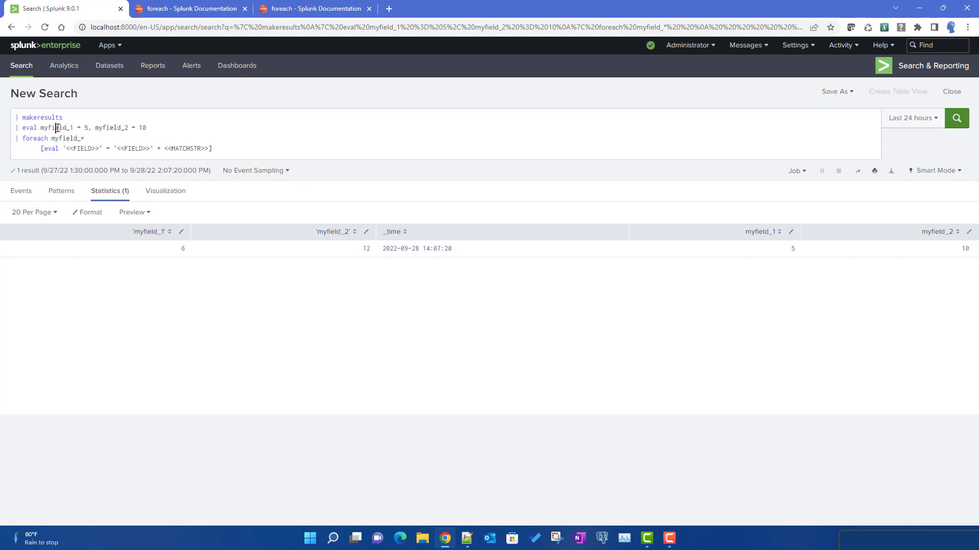
click(104, 127)
drag(44, 150, 208, 148)
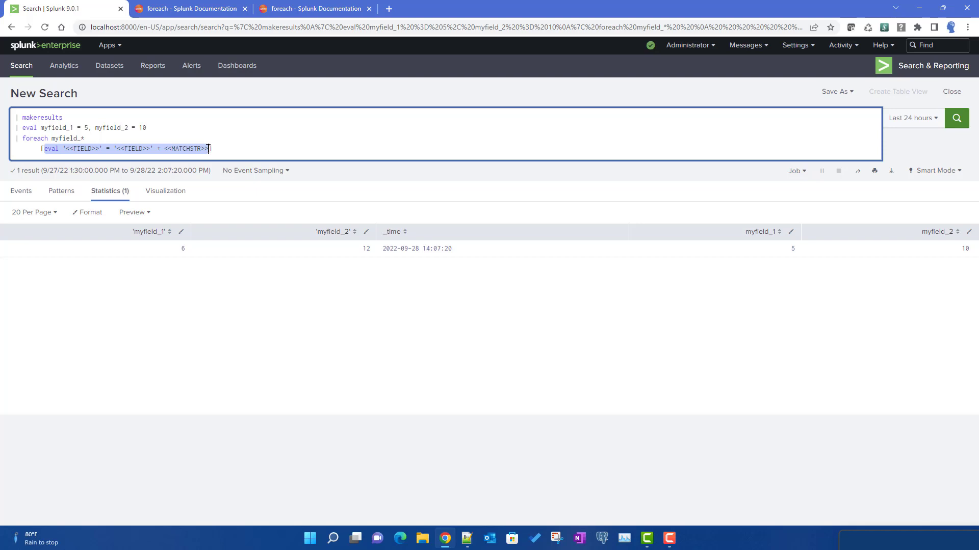
double_click(79, 148)
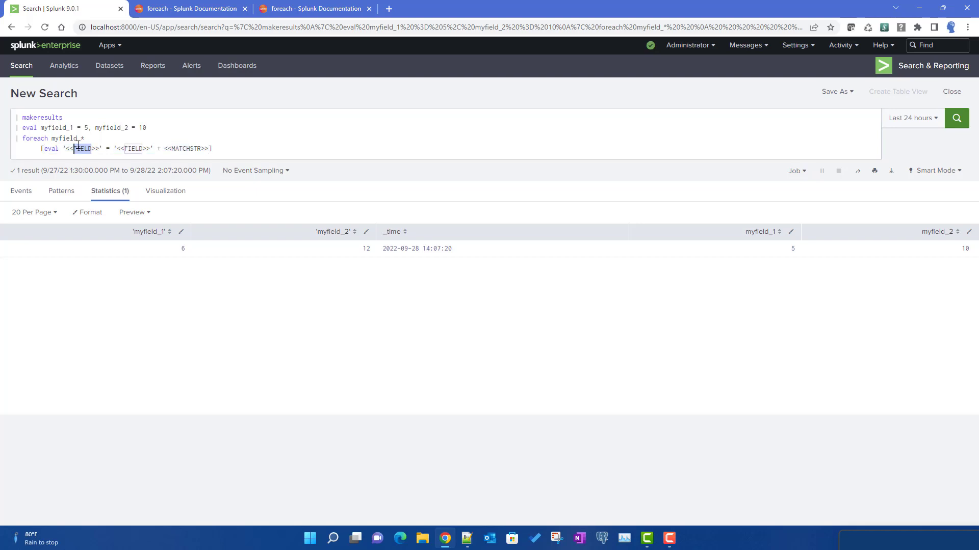
double_click(182, 148)
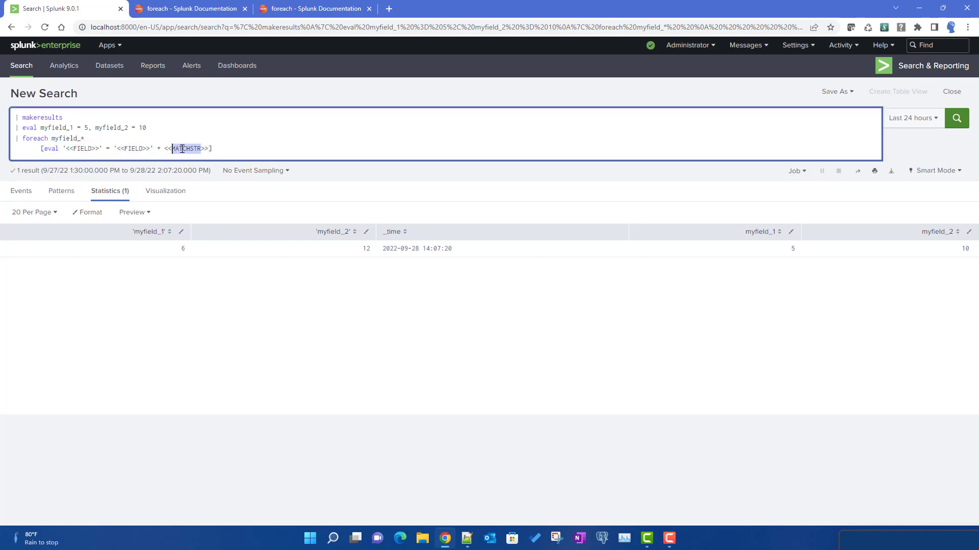
double_click(81, 148)
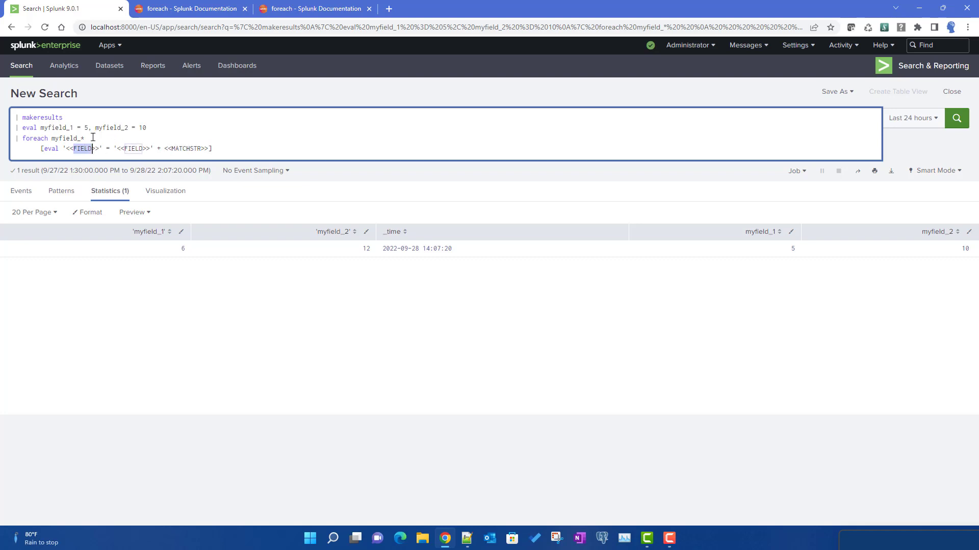
double_click(56, 129)
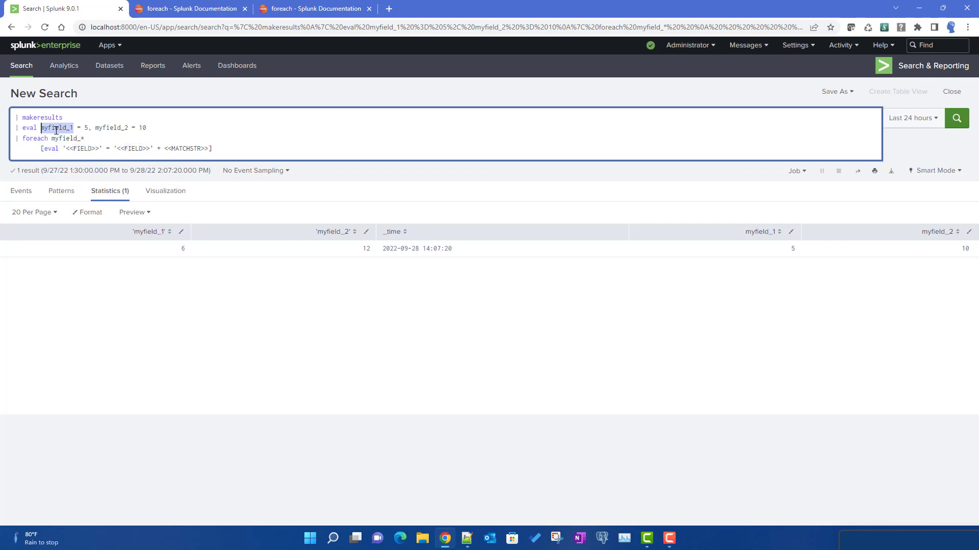
drag(66, 148, 100, 148)
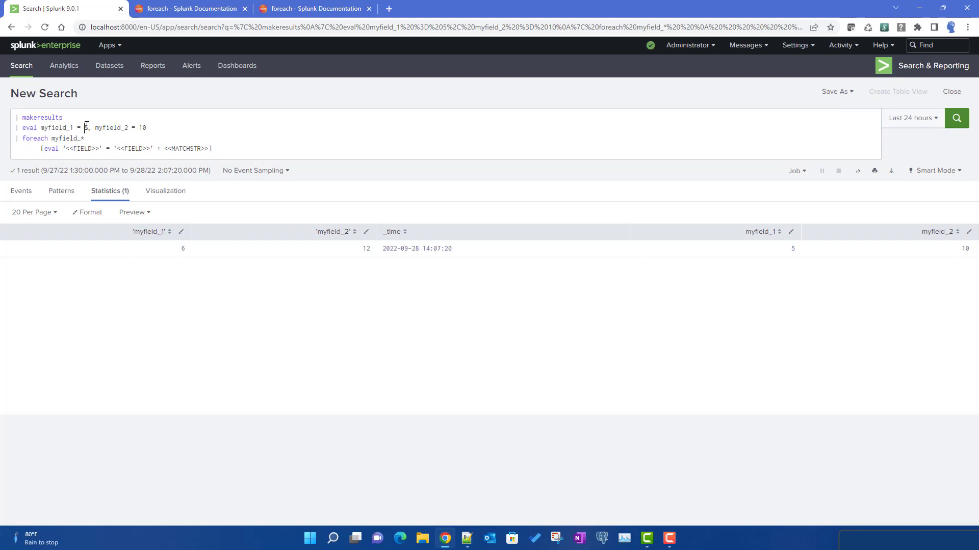
double_click(87, 127)
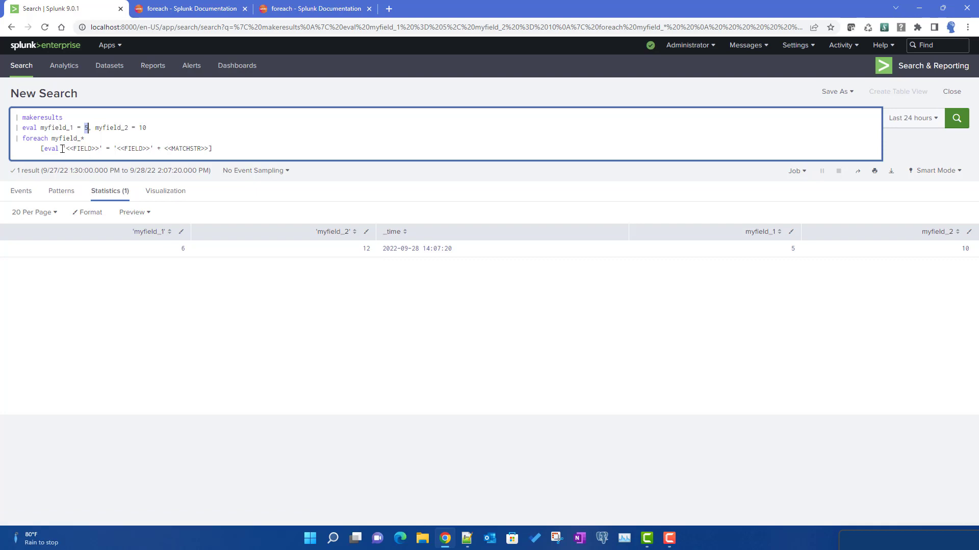
drag(62, 148, 104, 149)
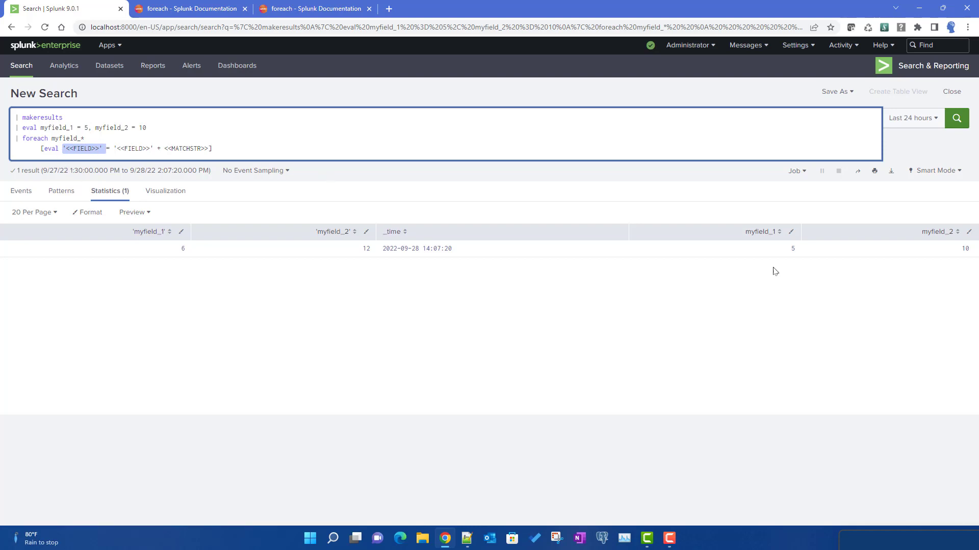
double_click(60, 127)
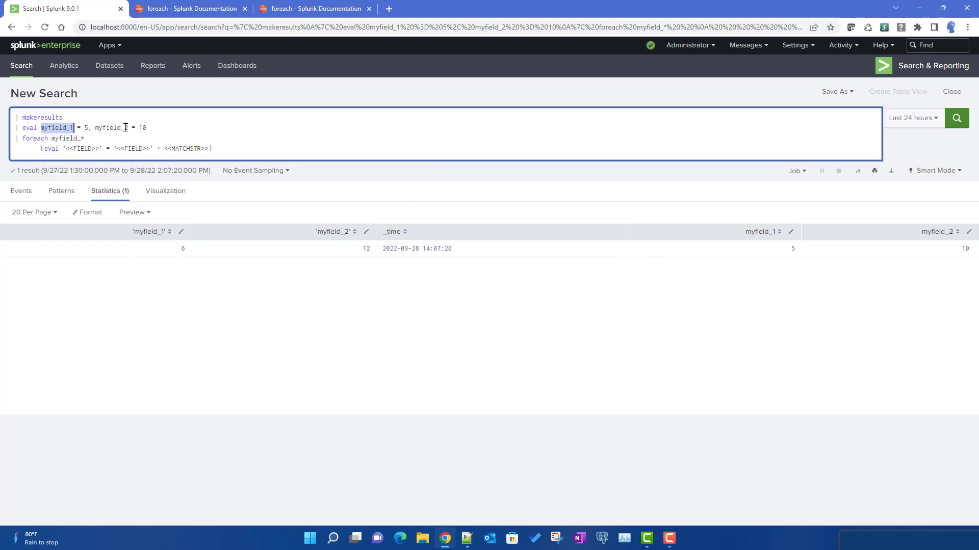
double_click(111, 128)
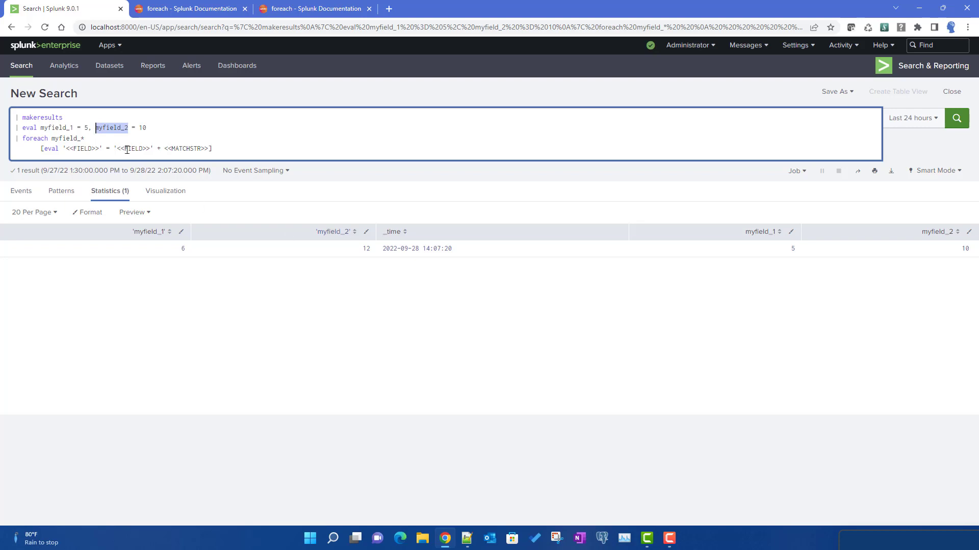
drag(114, 149, 212, 150)
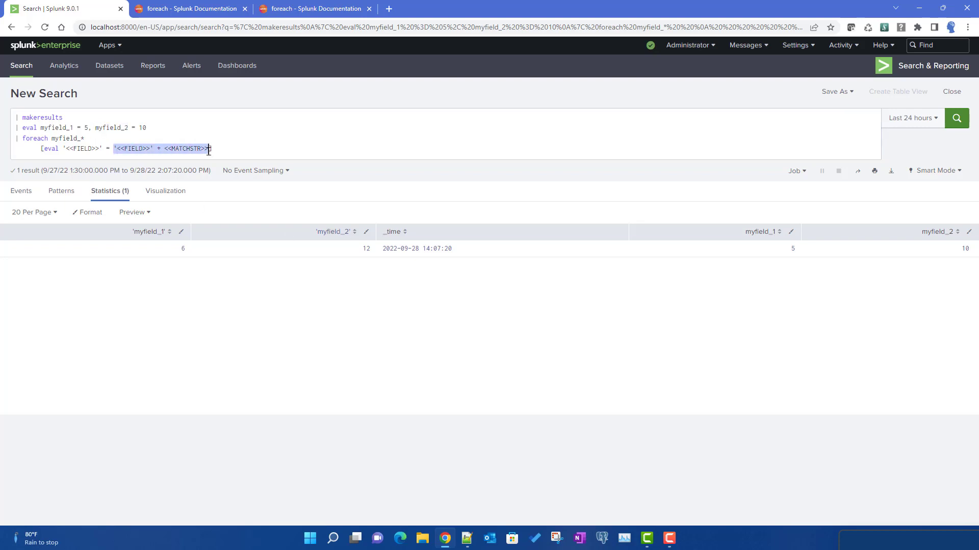
double_click(134, 149)
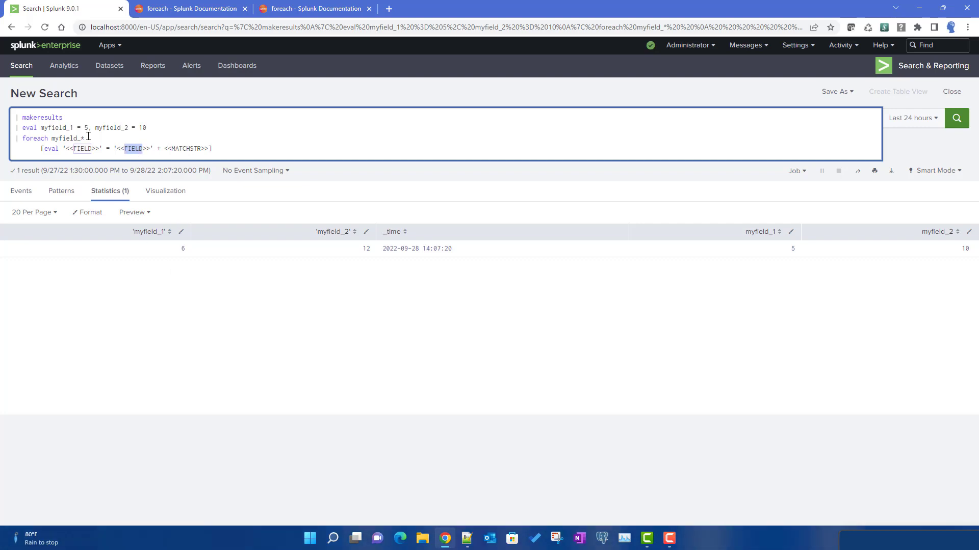
drag(77, 128, 95, 128)
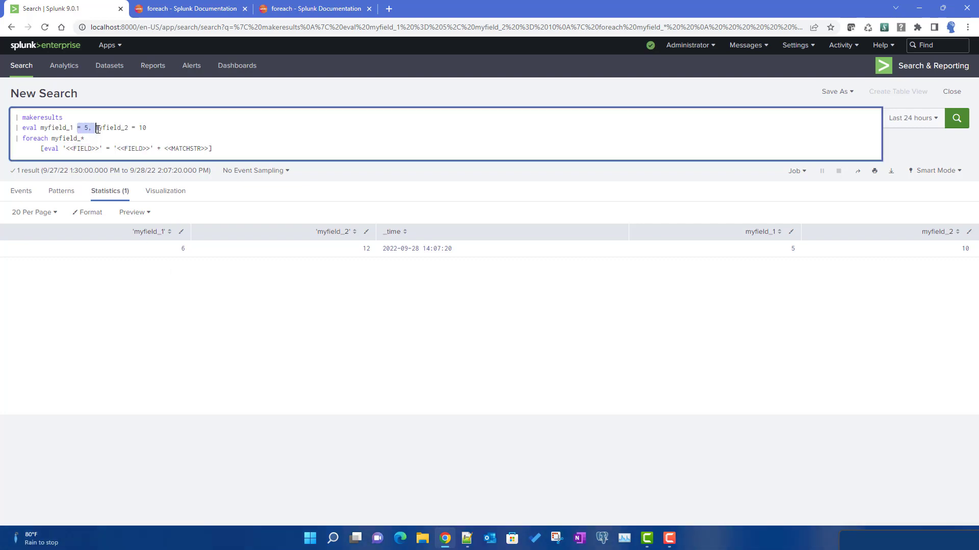
double_click(180, 149)
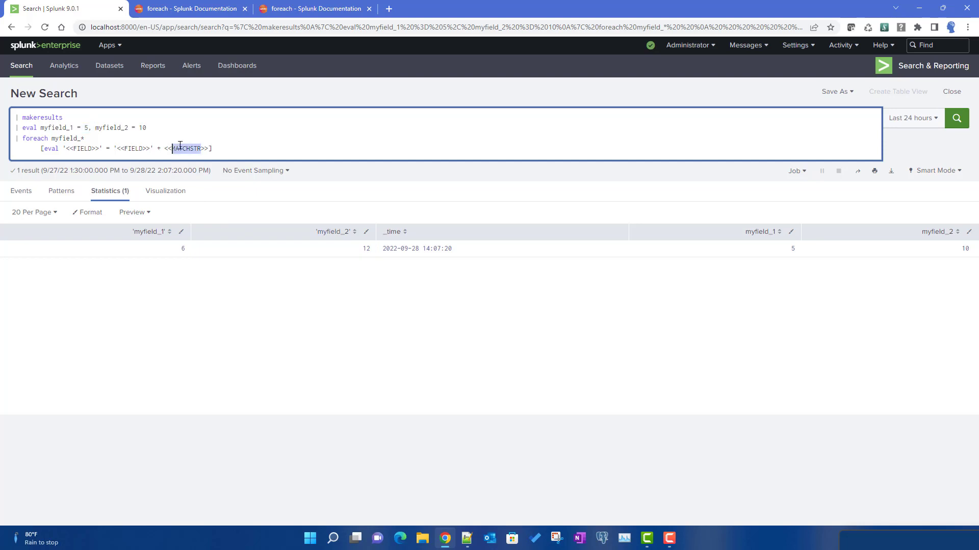
double_click(81, 138)
click(73, 128)
click(125, 130)
Compare the foreach docs with the FIELD token in the search's eval template
click(306, 9)
scroll(427, 341, up, 20)
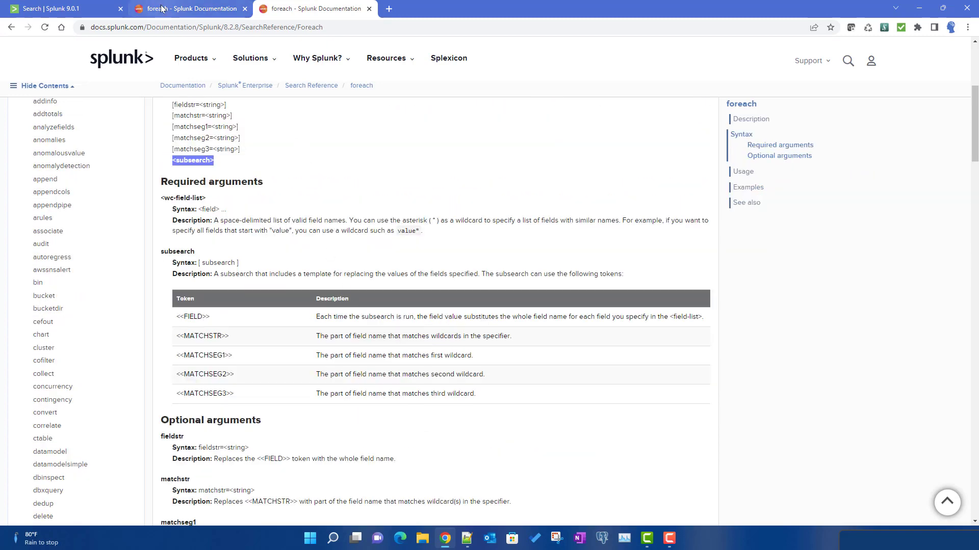
click(61, 9)
double_click(79, 150)
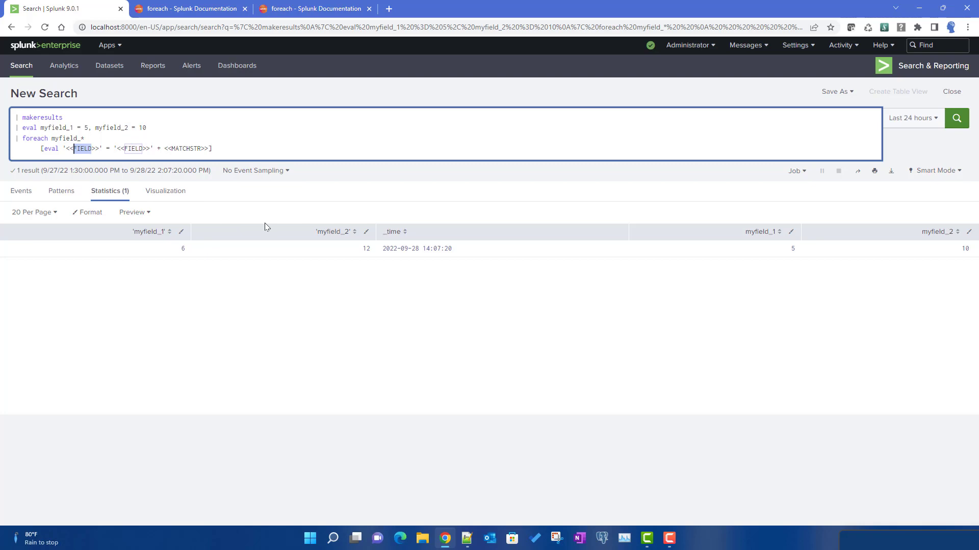
click(80, 149)
Select the optional fieldstr argument in the foreach syntax
click(313, 8)
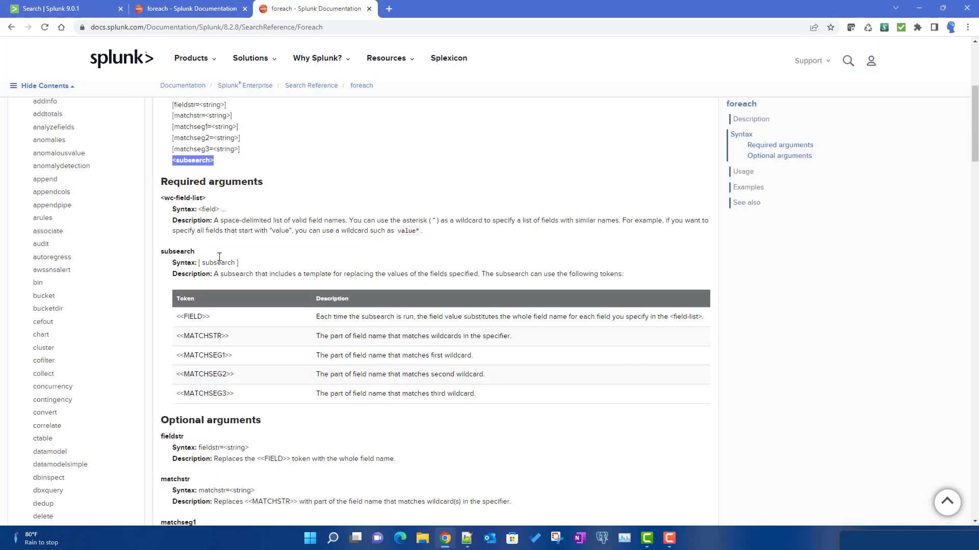
scroll(219, 257, up, 5)
drag(173, 335, 218, 334)
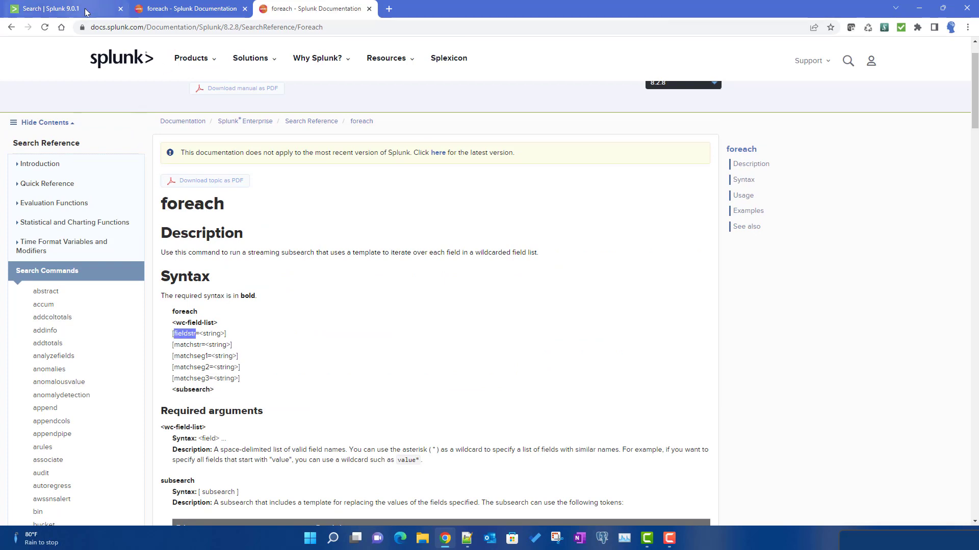
click(62, 8)
Add fieldstr=<<SID>> to foreach, put <<SID>> in both template placeholders, and rerun
text(fieldstr)
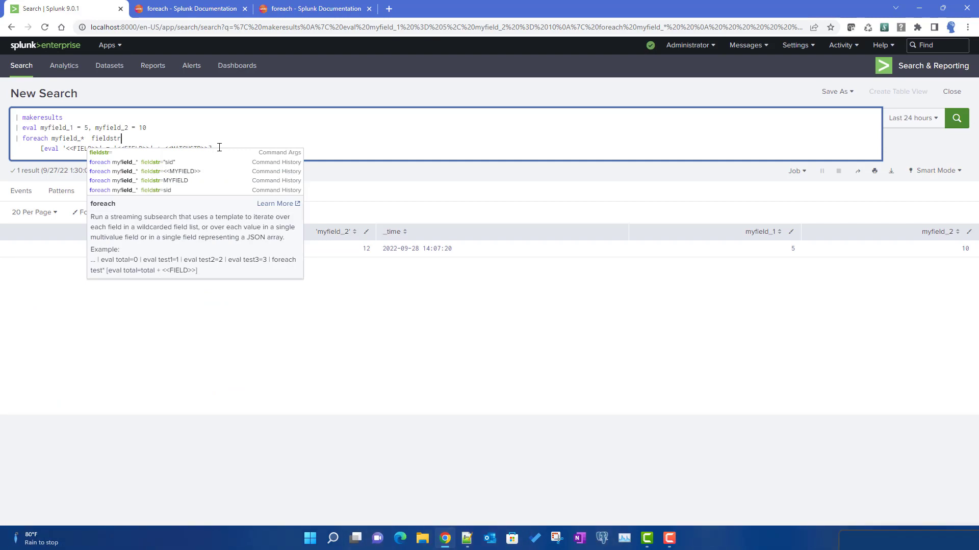
text(=)
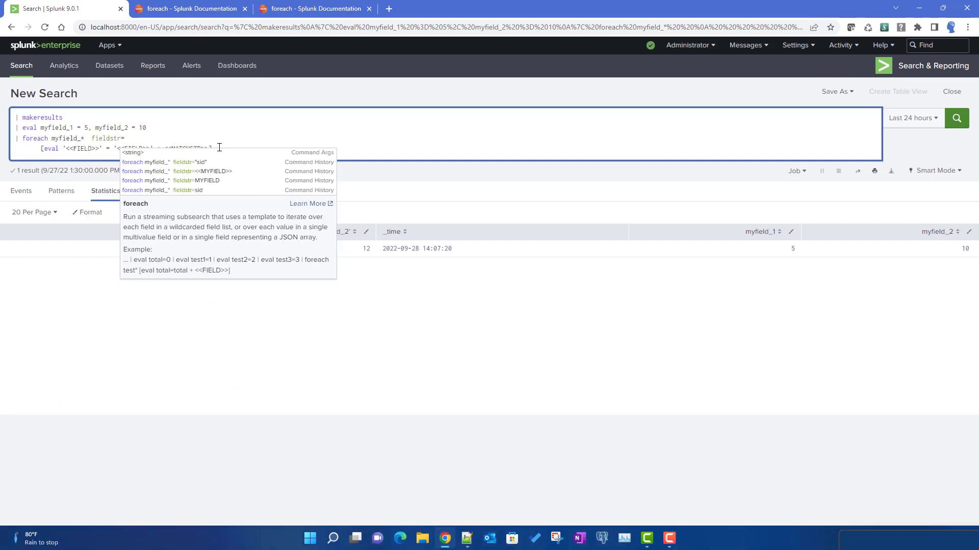
text(<<)
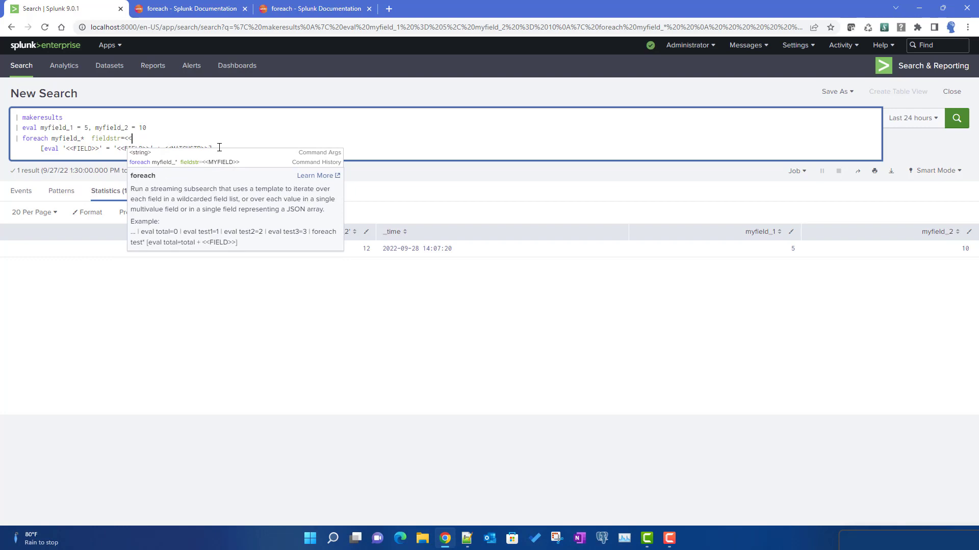
text(FIELD>>)
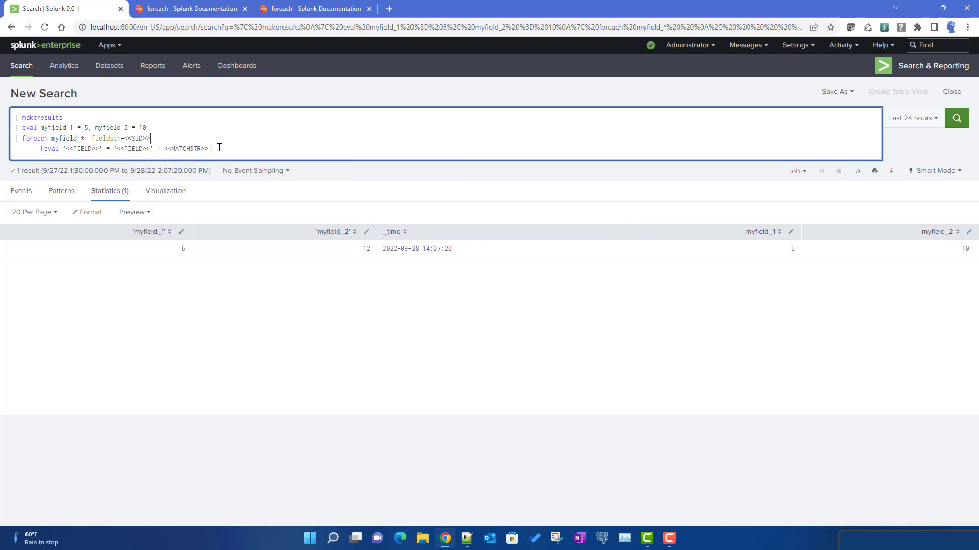
double_click(136, 140)
key(ctrl+c)
double_click(82, 148)
key(ctrl+v)
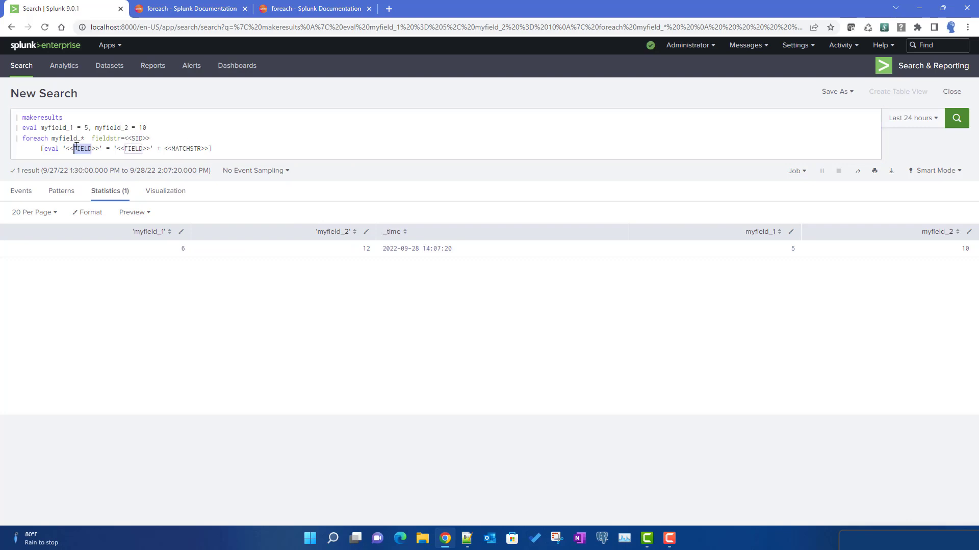
double_click(127, 148)
key(ctrl+v)
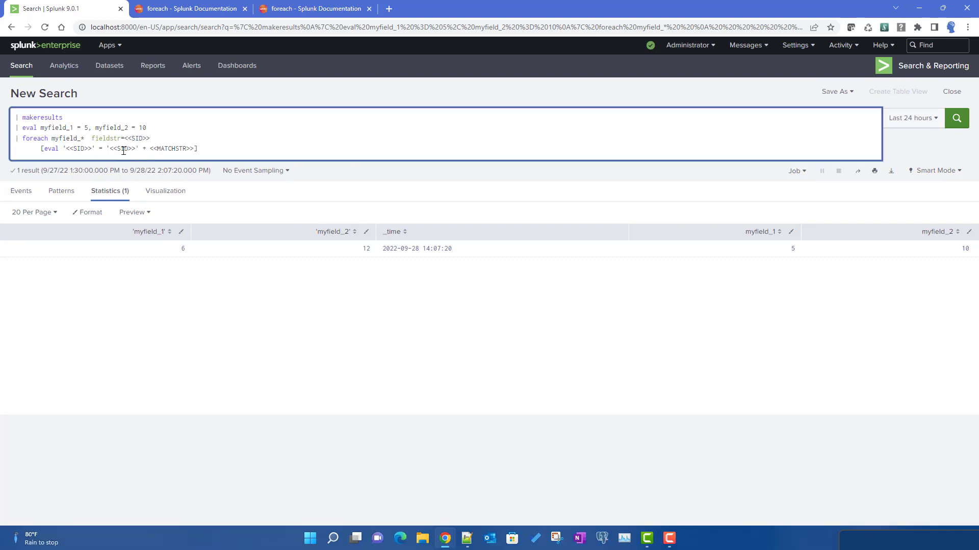
double_click(136, 138)
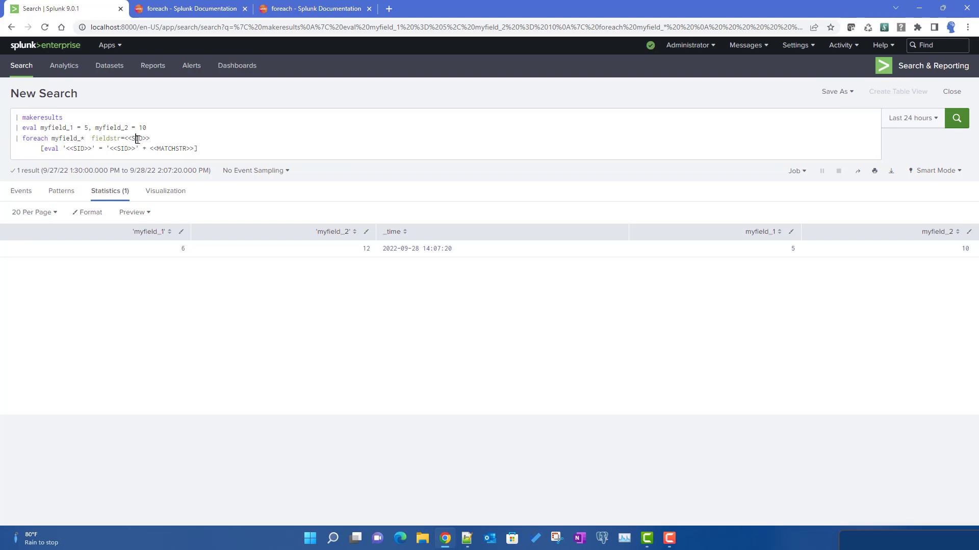
click(960, 122)
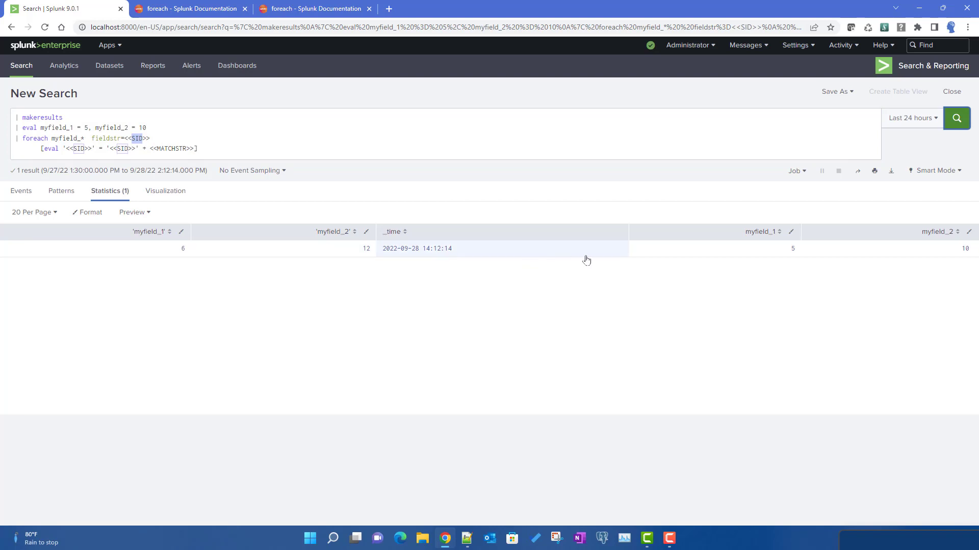
Review MATCHSTR, MATCHSEG1 and MATCHSEG3 in the older docs' token table, then view the 9.0.1 page
click(168, 143)
click(286, 14)
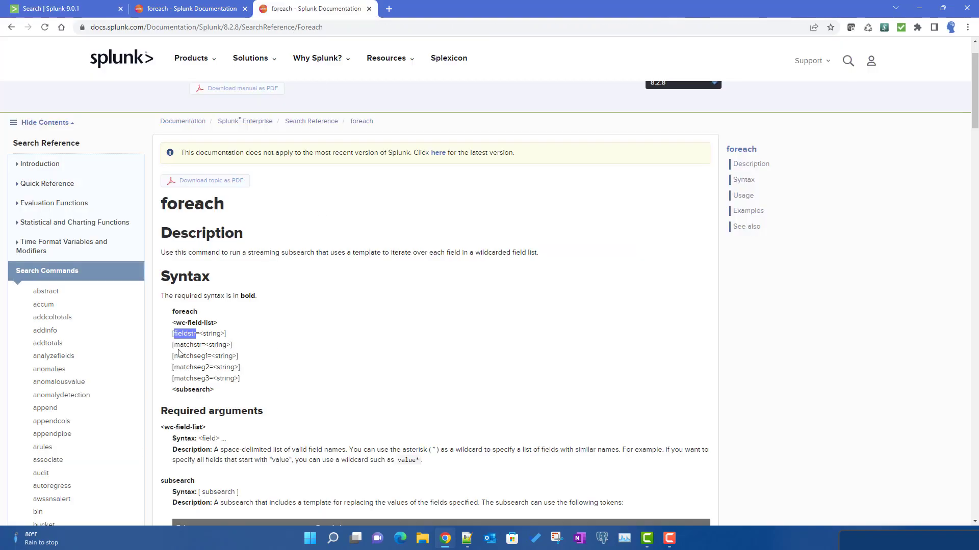
scroll(213, 336, down, 1)
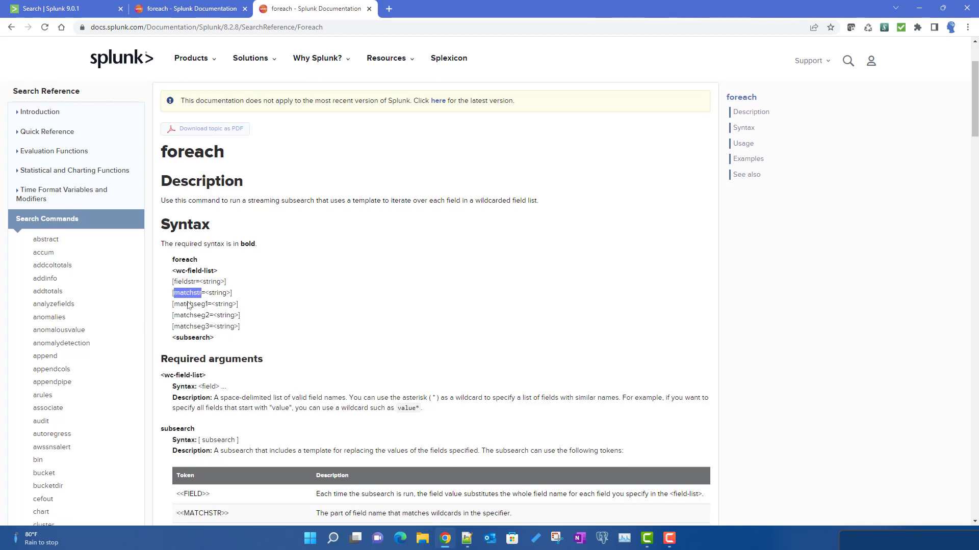
scroll(263, 337, down, 5)
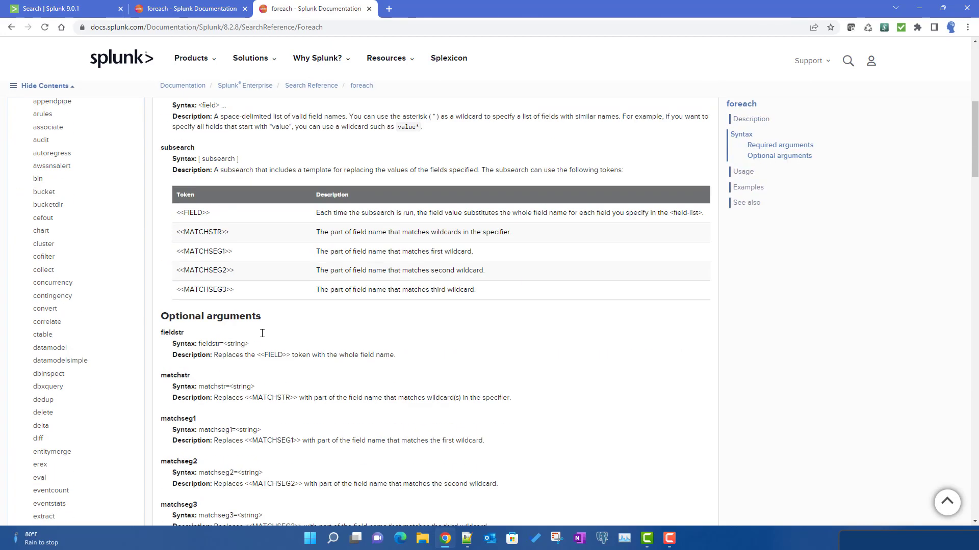
double_click(206, 232)
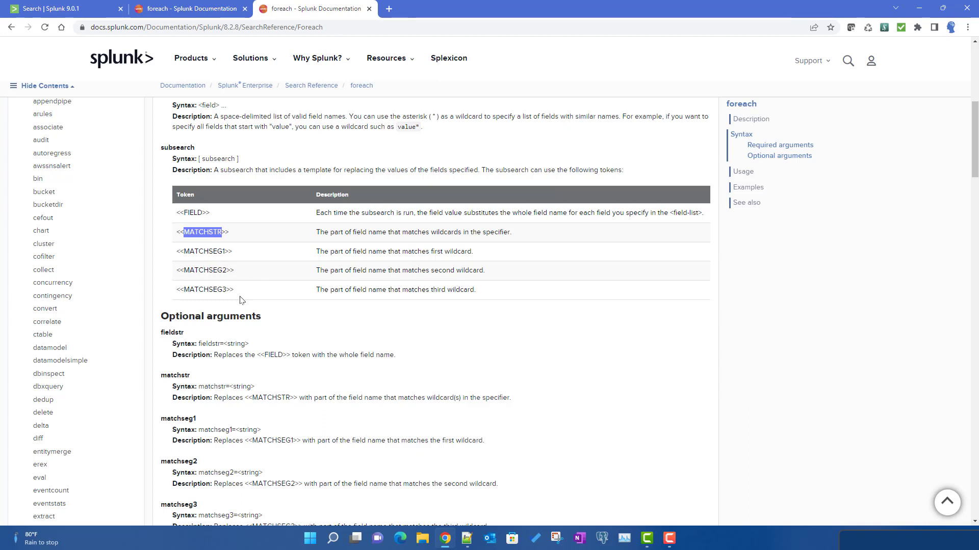
double_click(210, 289)
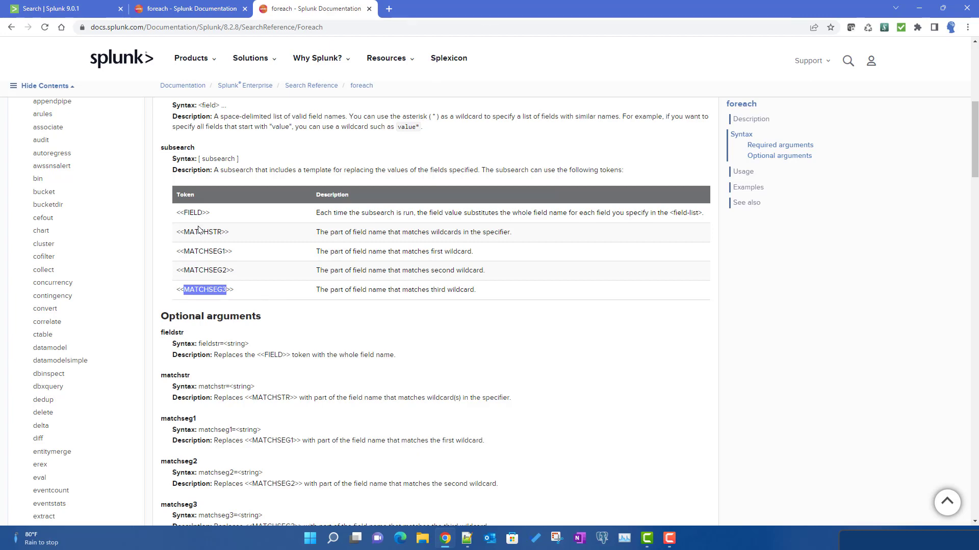
double_click(205, 249)
scroll(349, 285, up, 5)
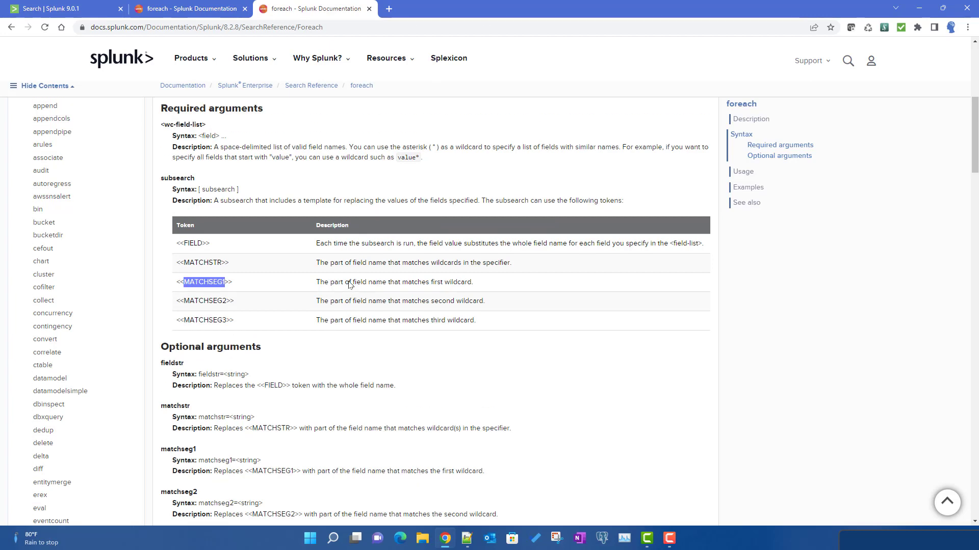
click(174, 7)
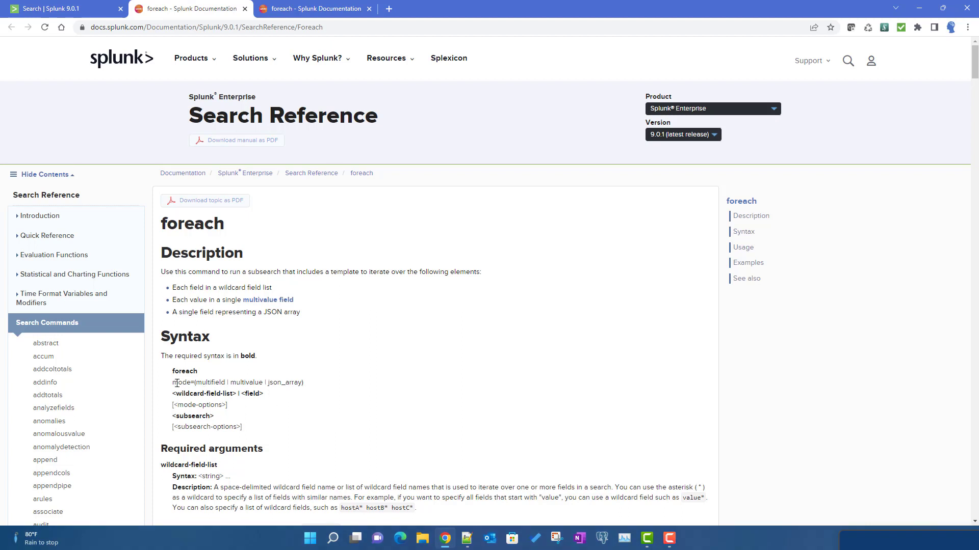
Highlight the mode argument and its multivalue and json_array options, then return to the search
double_click(183, 382)
double_click(246, 383)
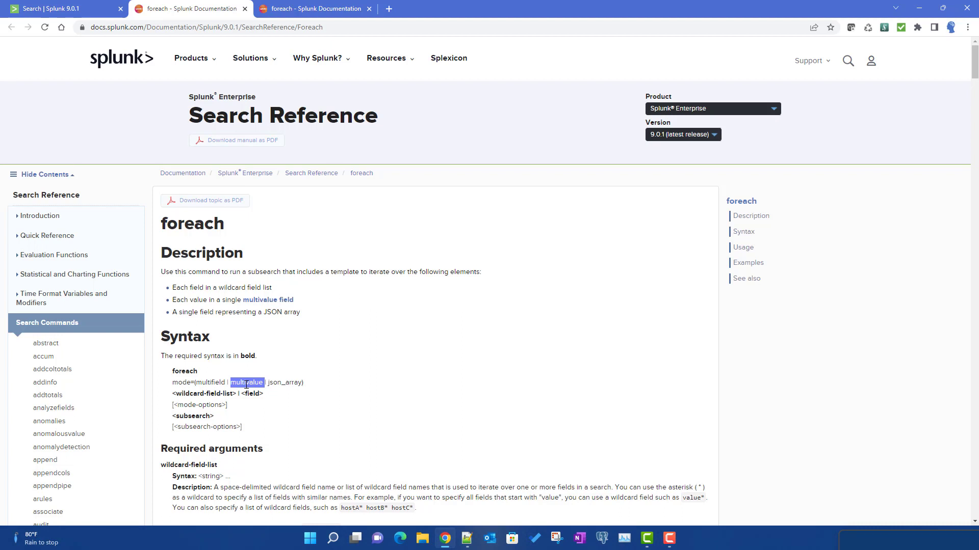
double_click(294, 382)
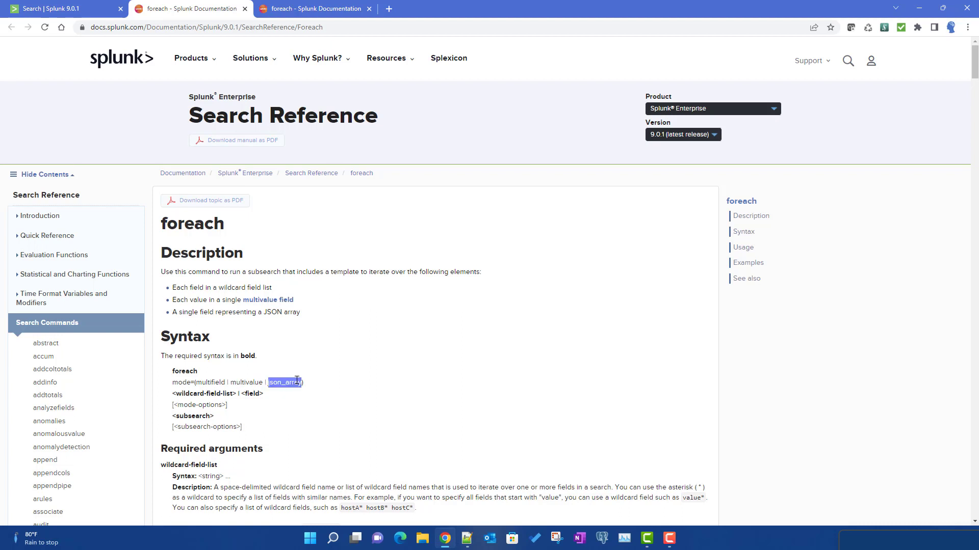
double_click(184, 382)
double_click(248, 383)
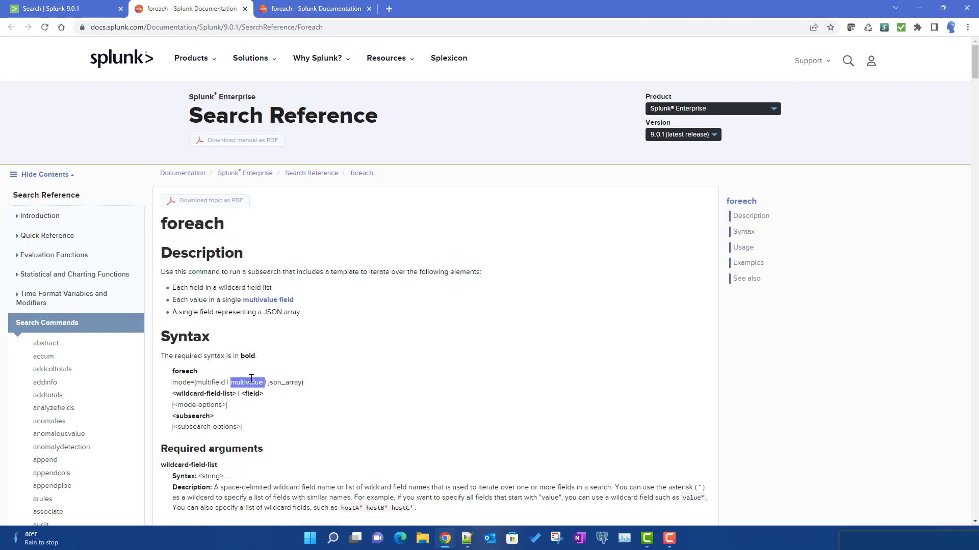
click(301, 382)
key(ctrl+shift+Tab)
Delete the old query after eval and begin typing mv_field = mvappend
drag(207, 149, 43, 127)
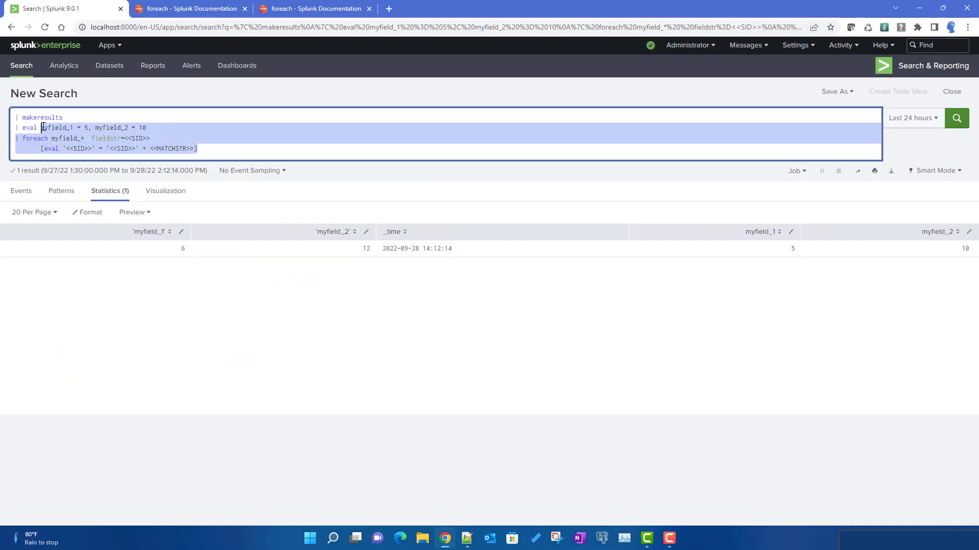
key(BackSpace)
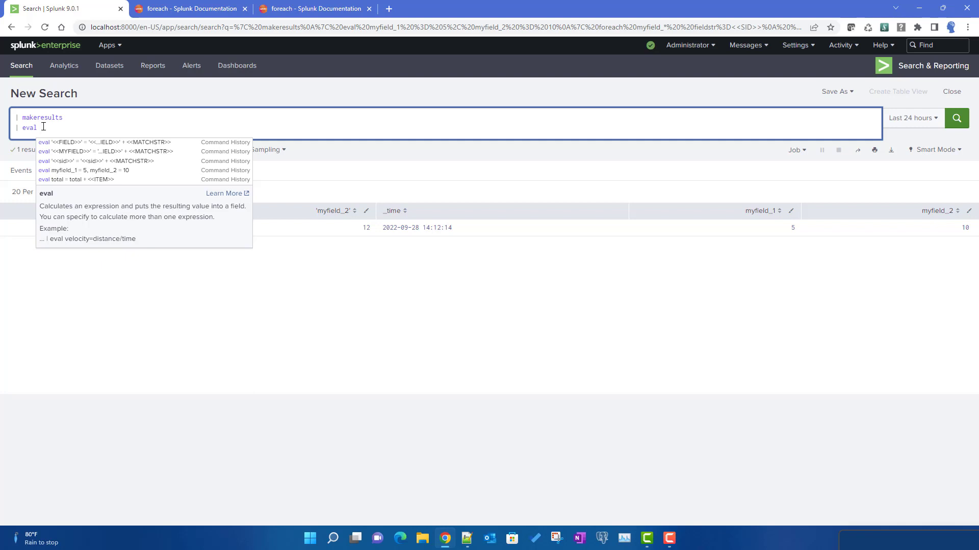
text(my_filed)
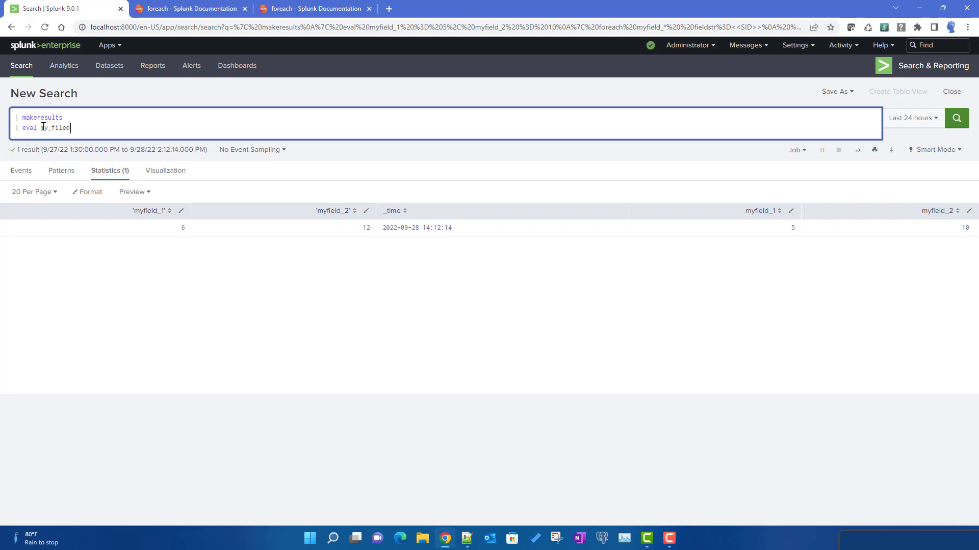
key(BackSpace)
key(BackSpace)
key(BackSpace)
text(el)
text(d = m)
text(vA)
key(BackSpace)
key(Caps_Lock)
text(append)
Use split("5,15",",") instead and run it, giving mv_field values 5 and 15
key(BackSpace)
key(BackSpace)
key(BackSpace)
key(BackSpace)
key(BackSpace)
key(BackSpace)
key(BackSpace)
key(BackSpace)
text(split)
text(("5,15"))
key(Return)
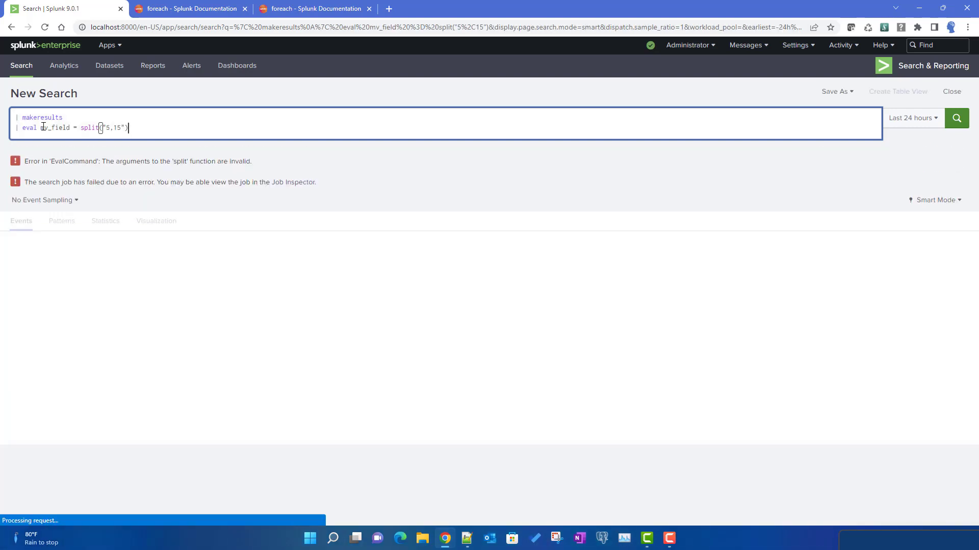
click(125, 127)
text(,",")
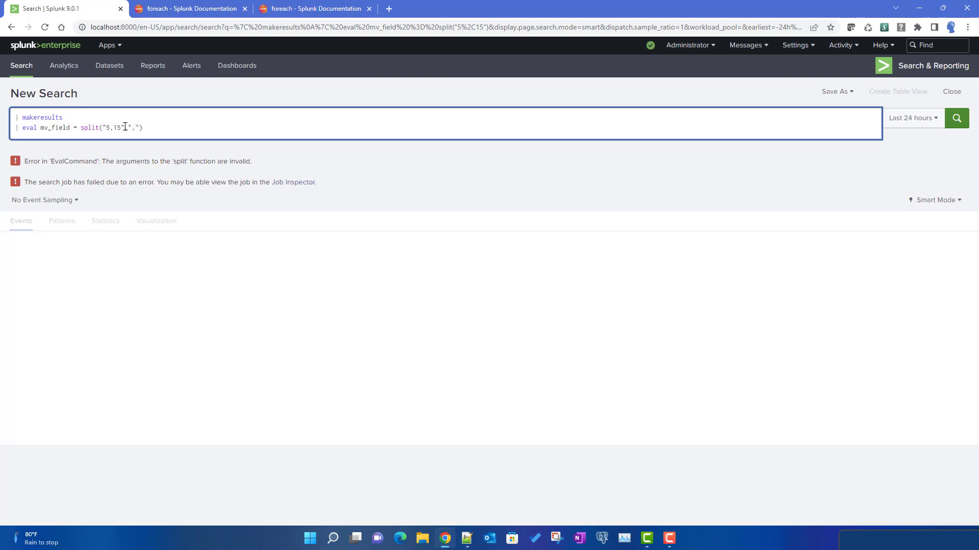
key(Return)
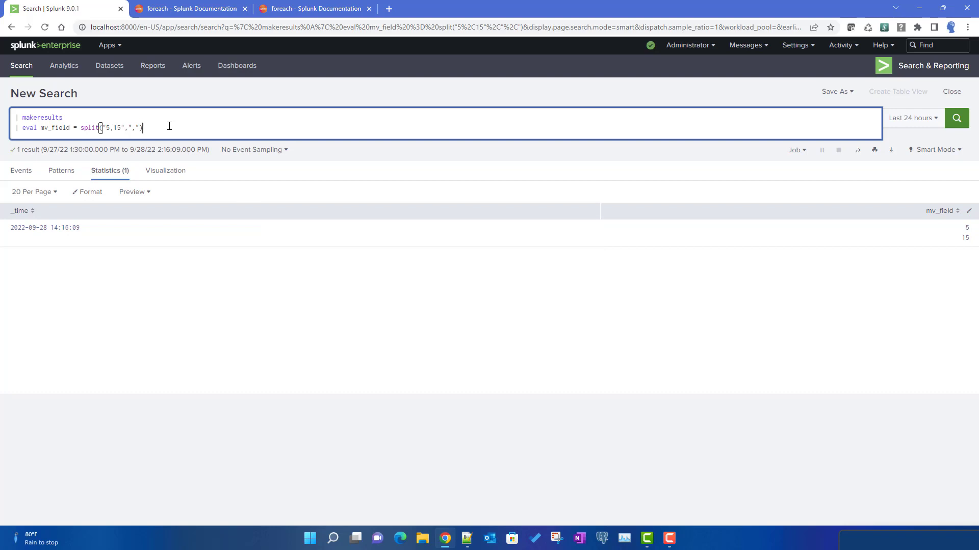
text(,)
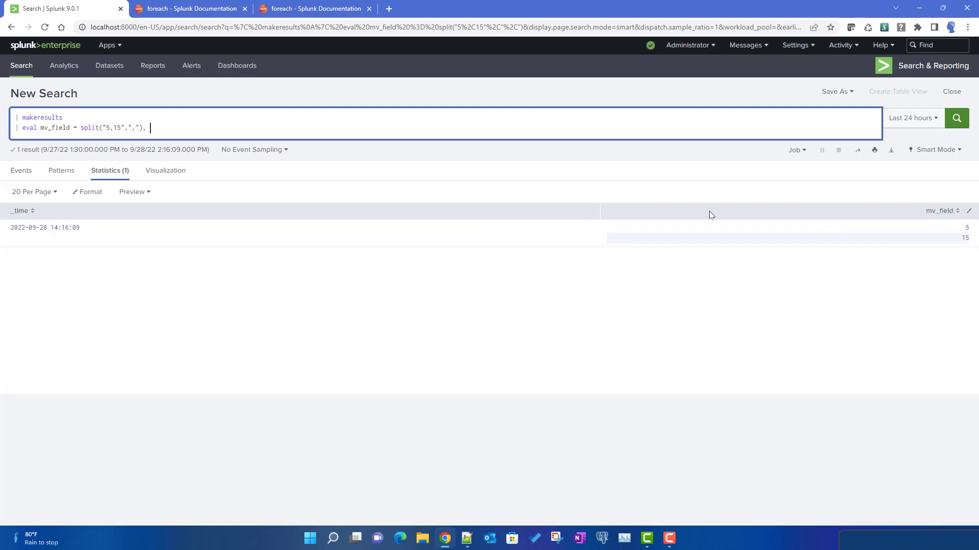
Append total = 0, count = 0 to the eval, run it, and start a new pipe line
text(to)
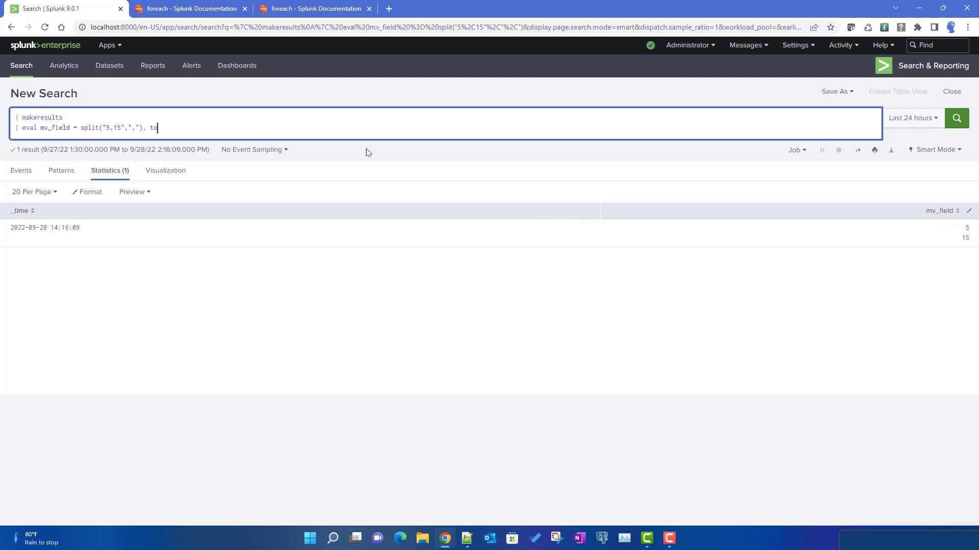
text(tal = 0, count = 0)
key(Return)
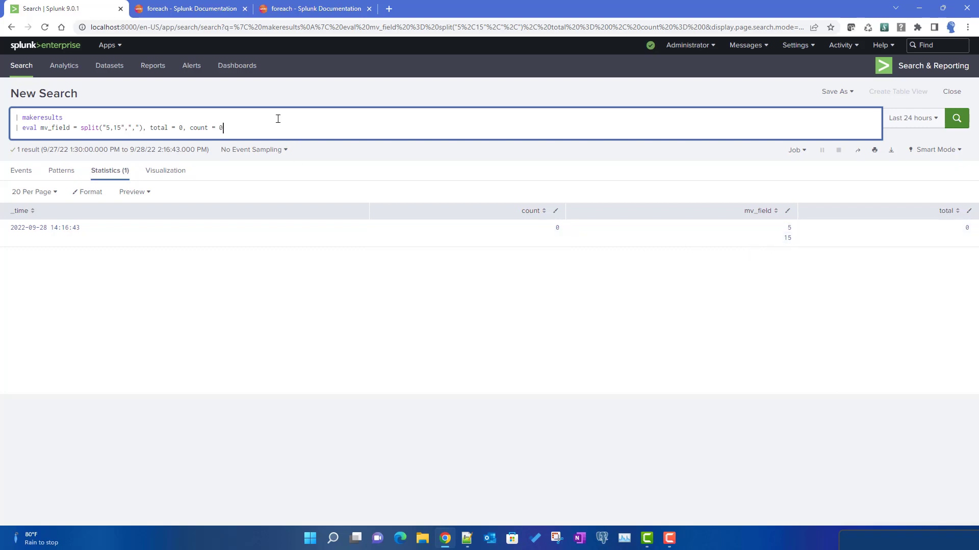
key(shift+Return)
Start the foreach line with mode=multivalue, copying the mode name from the docs
text(| )
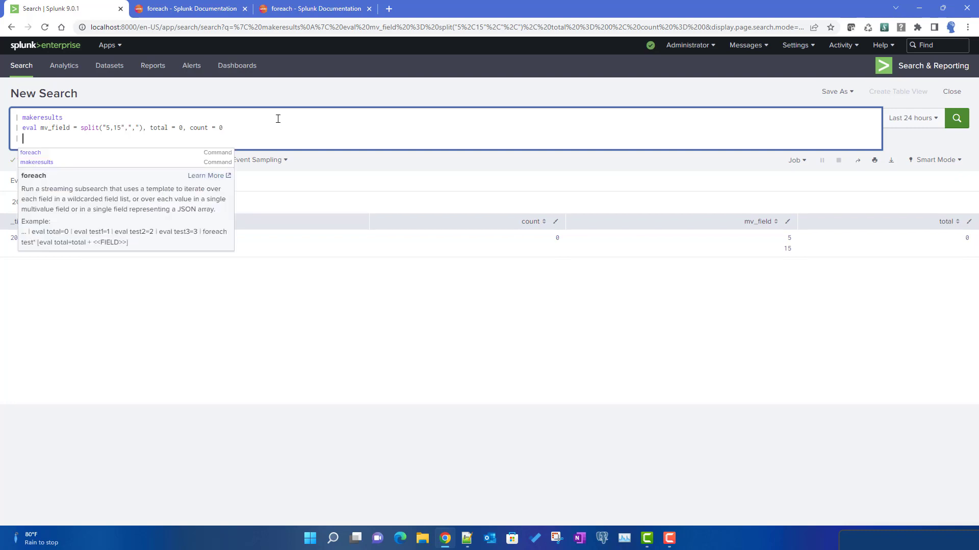
text(foreach)
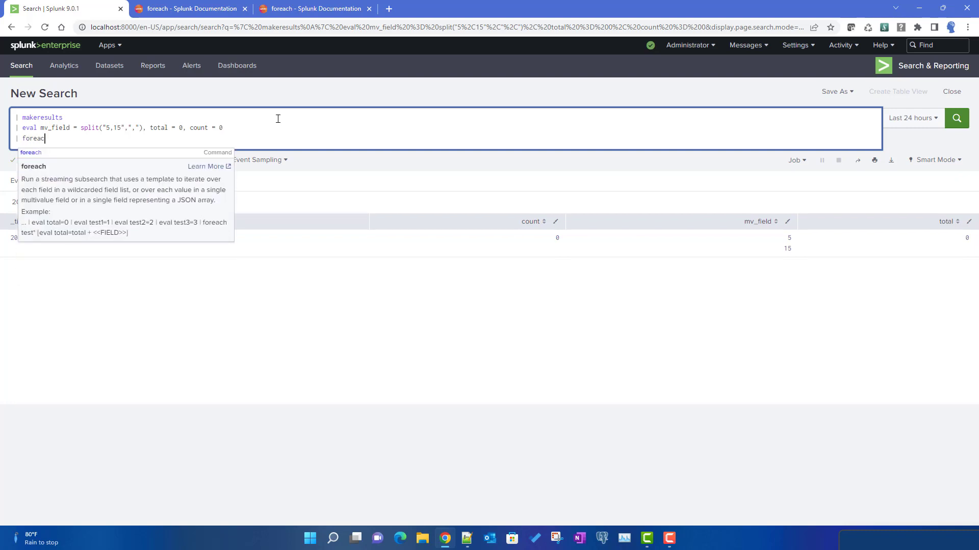
text(mode=)
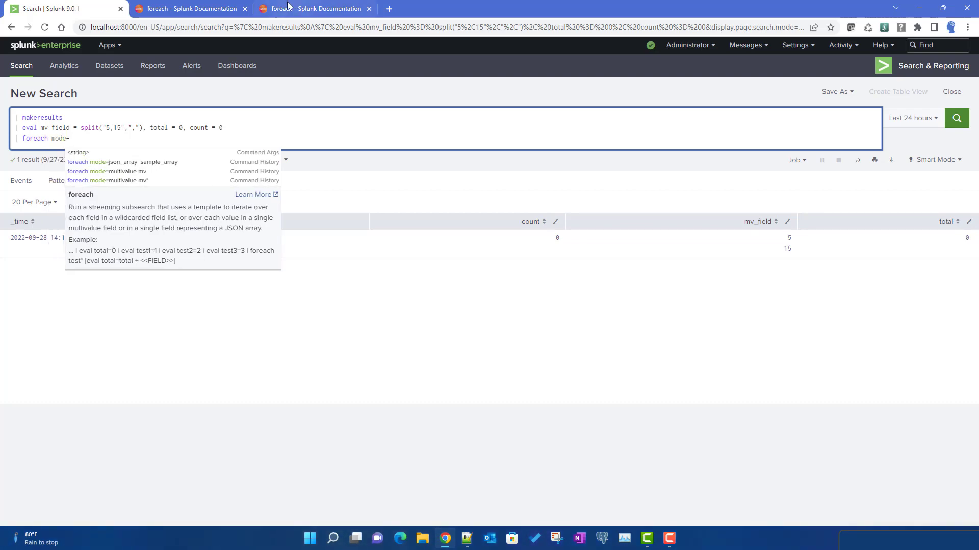
key(ctrl+Tab)
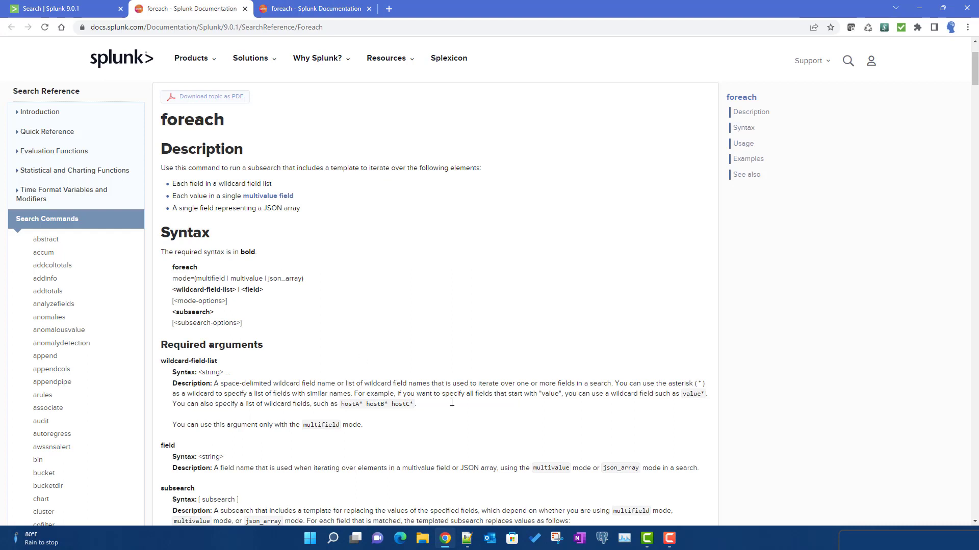
double_click(251, 279)
key(ctrl+c)
key(ctrl+shift+Tab)
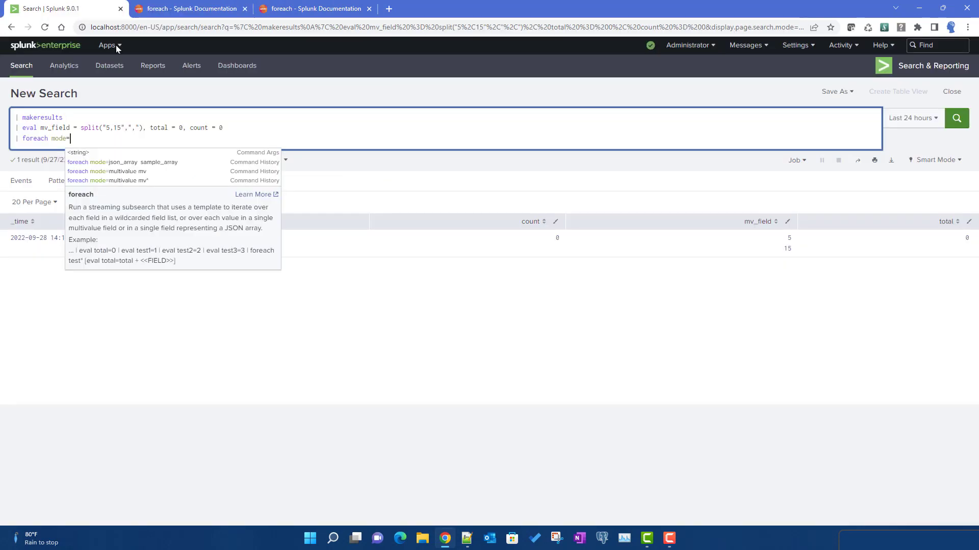
text(=)
key(ctrl+v)
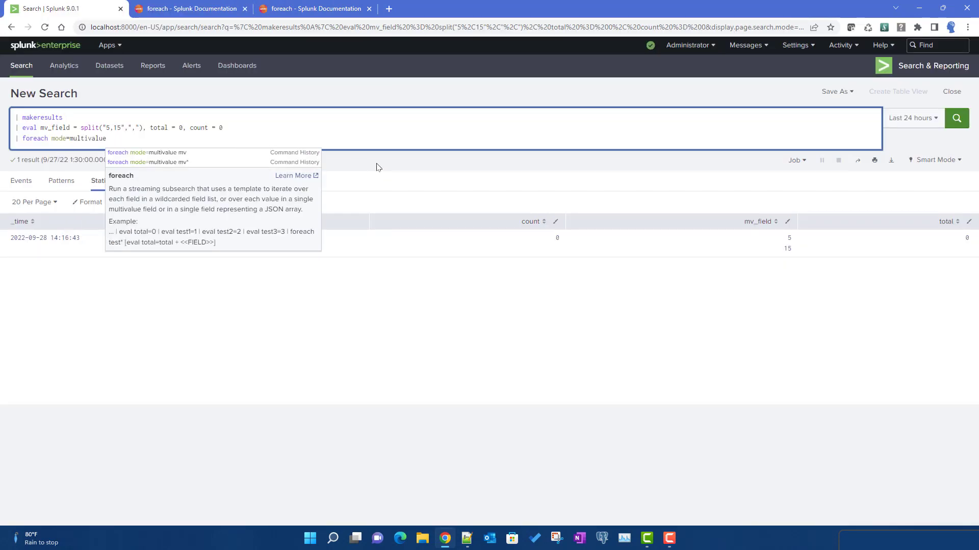
Append mv_field as the field foreach iterates over
double_click(47, 128)
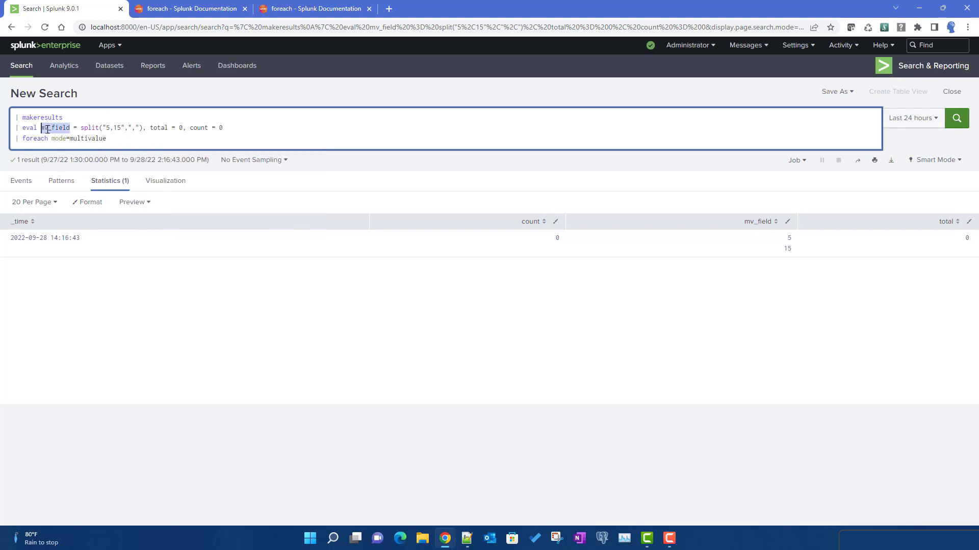
key(ctrl+v)
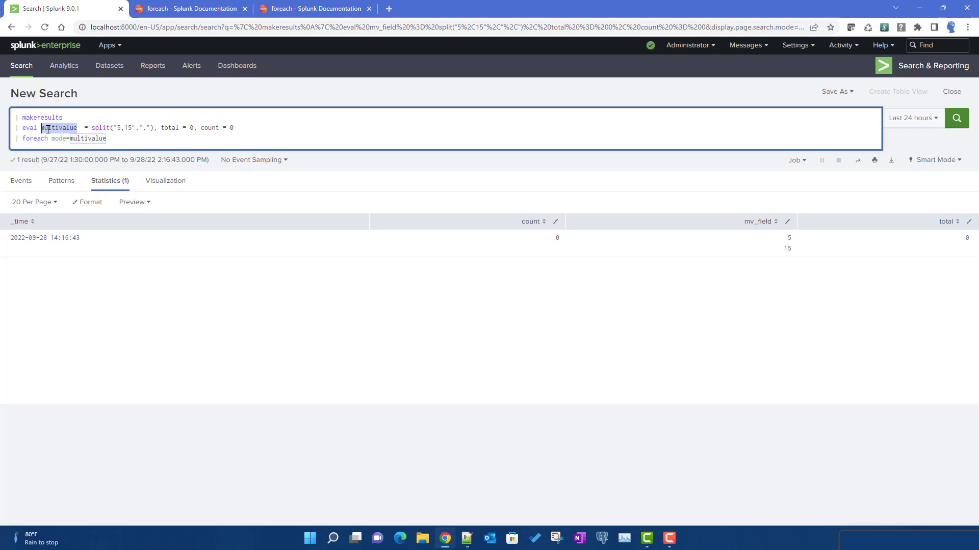
key(ctrl+z)
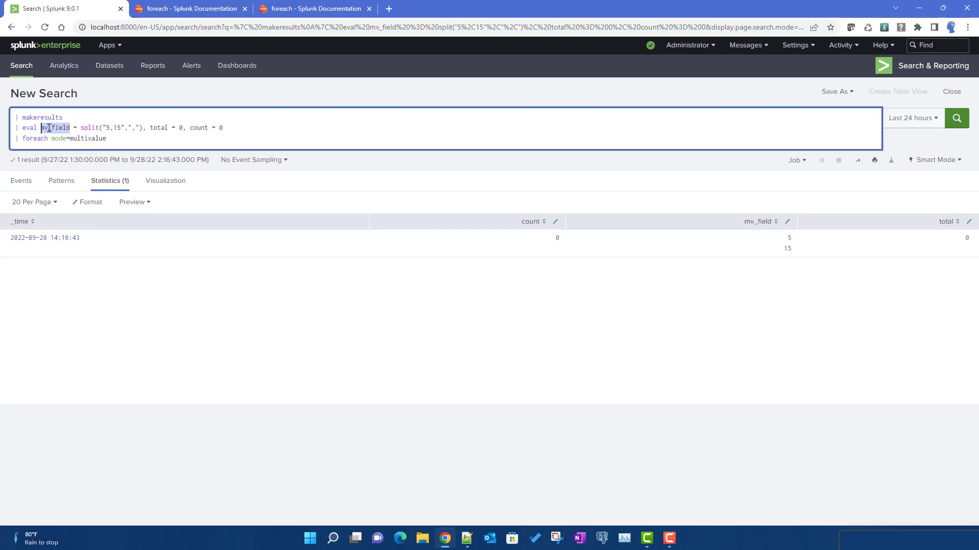
key(ctrl+c)
click(143, 142)
key(ctrl+v)
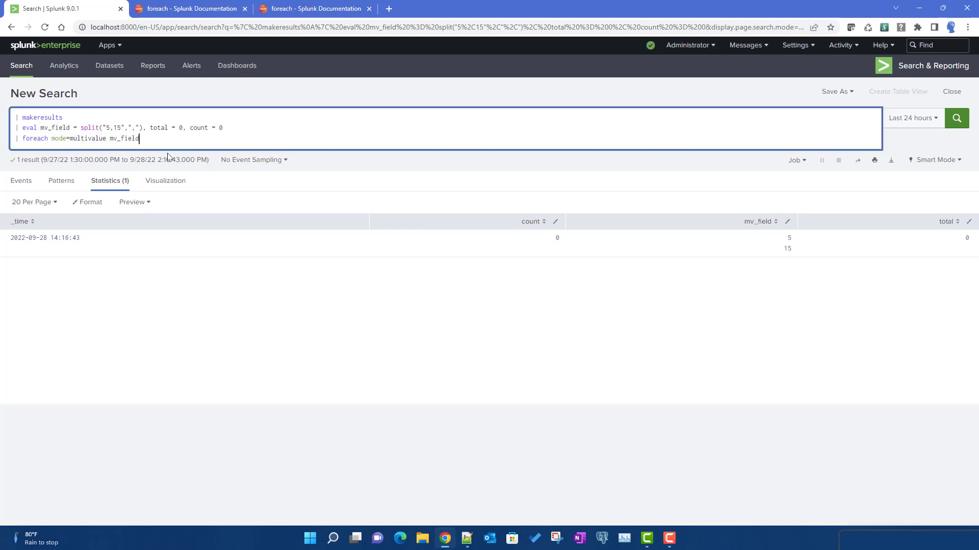
double_click(121, 139)
click(159, 147)
Begin the indented subsearch [eval total = total + <<FIELD on a new line
key(shift+Return)
text([)
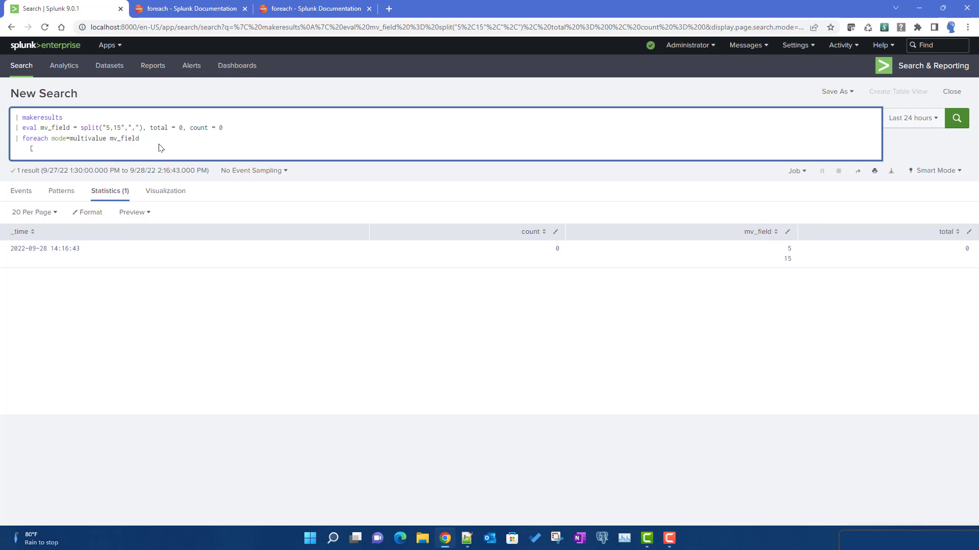
text(eval total = total +)
drag(183, 127, 151, 127)
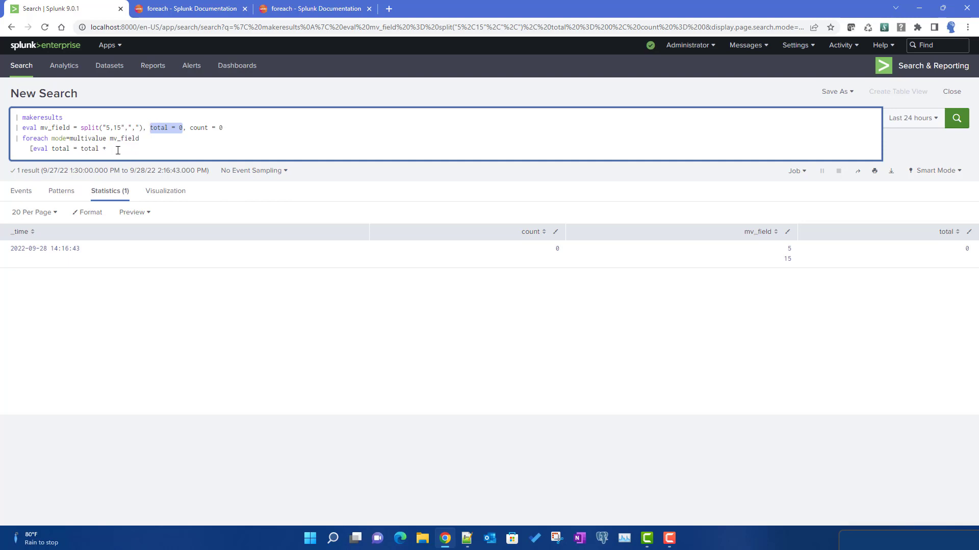
click(118, 151)
text(<<FIELD)
Select the <<FIELD>> template value in the docs' subsearch options table
click(193, 9)
scroll(390, 315, down, 10)
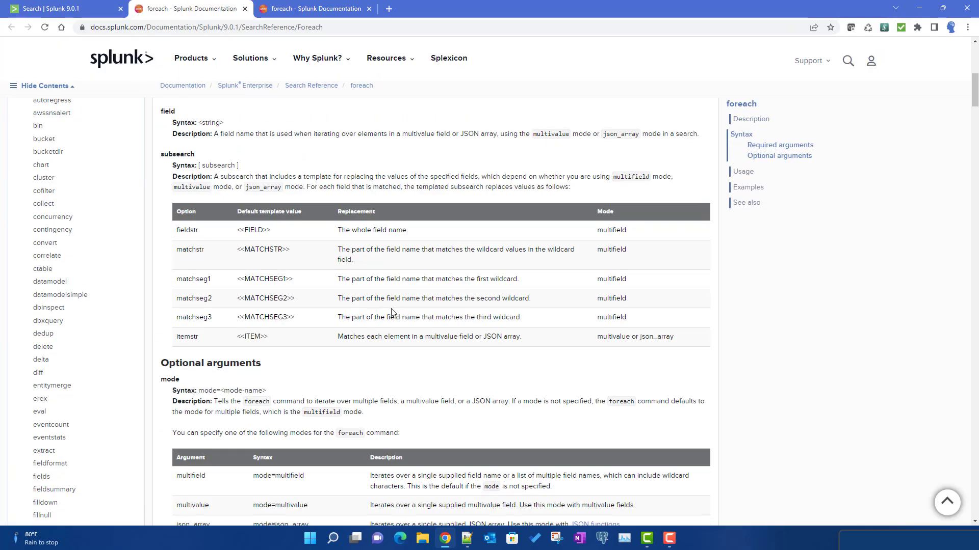
scroll(392, 312, down, 15)
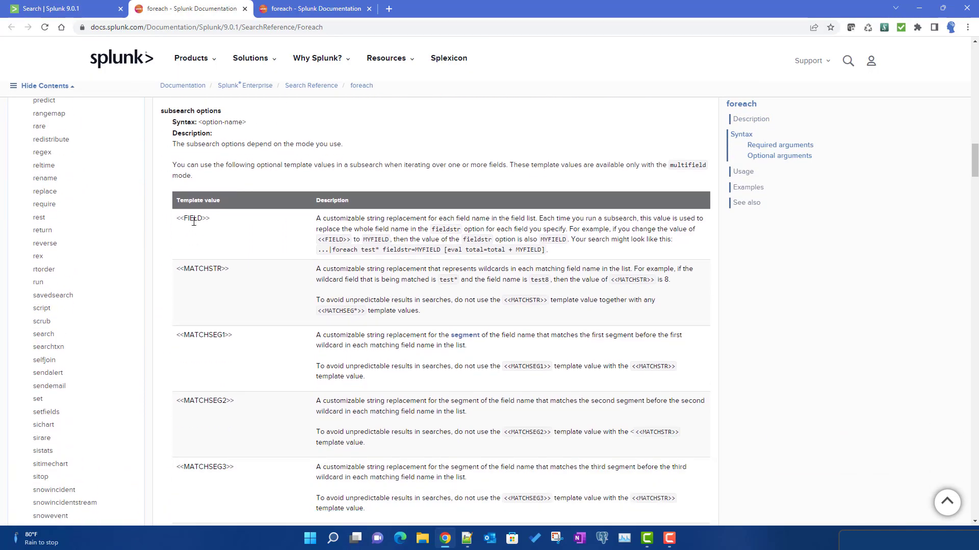
double_click(186, 218)
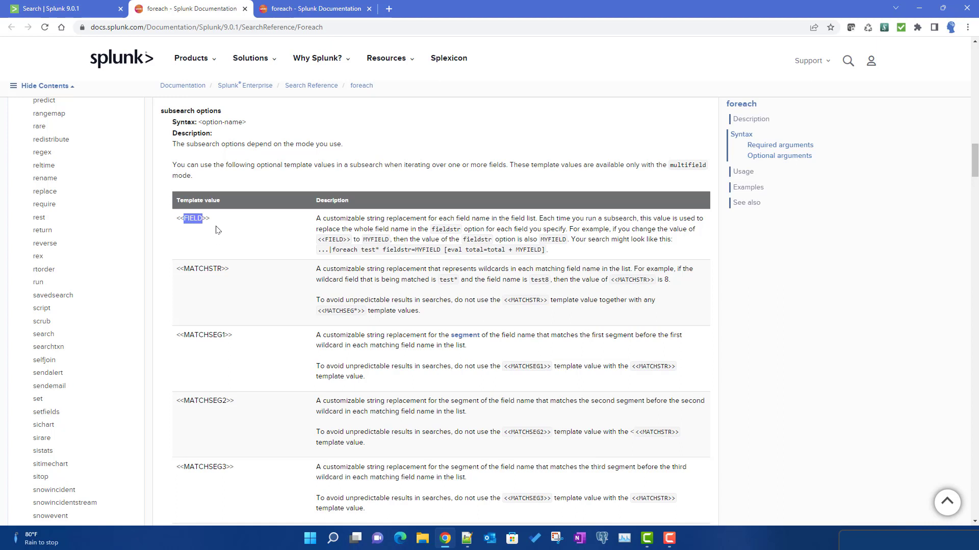
drag(211, 219, 177, 219)
Paste <<FIELD>>, close the bracket and run, getting a malformed-expression error
click(77, 9)
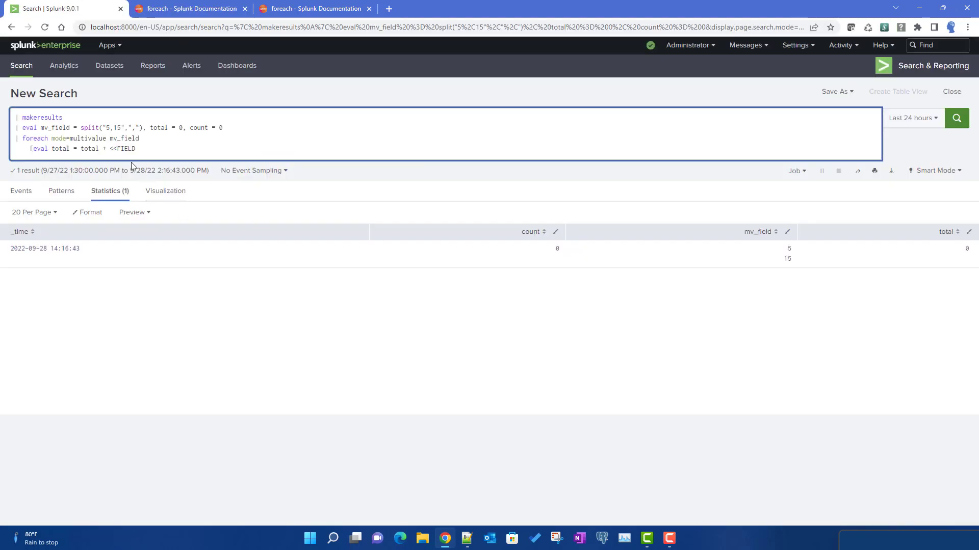
drag(110, 149, 154, 148)
key(ctrl+v)
text(])
key(Return)
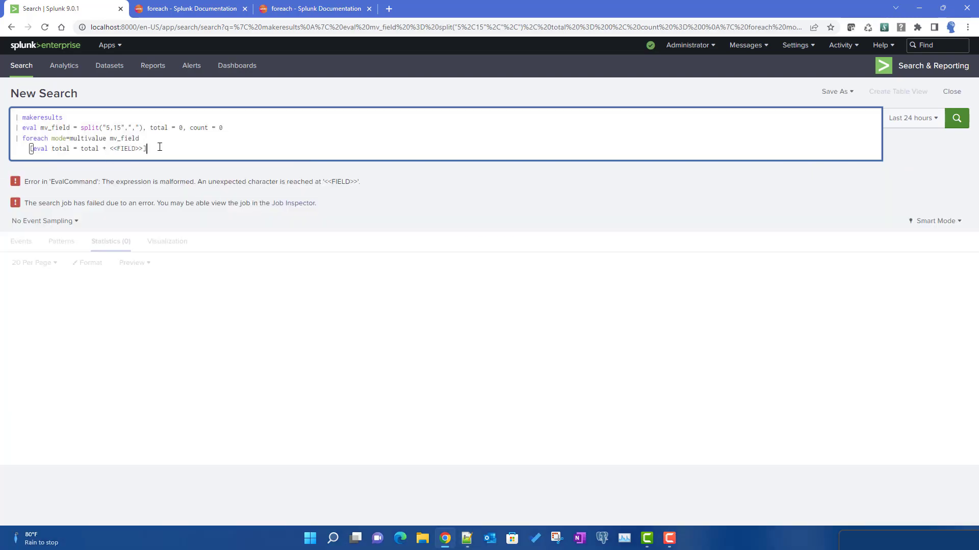
double_click(126, 149)
Look up the <<ITEM>> template value in the foreach docs' subsearch table
click(203, 16)
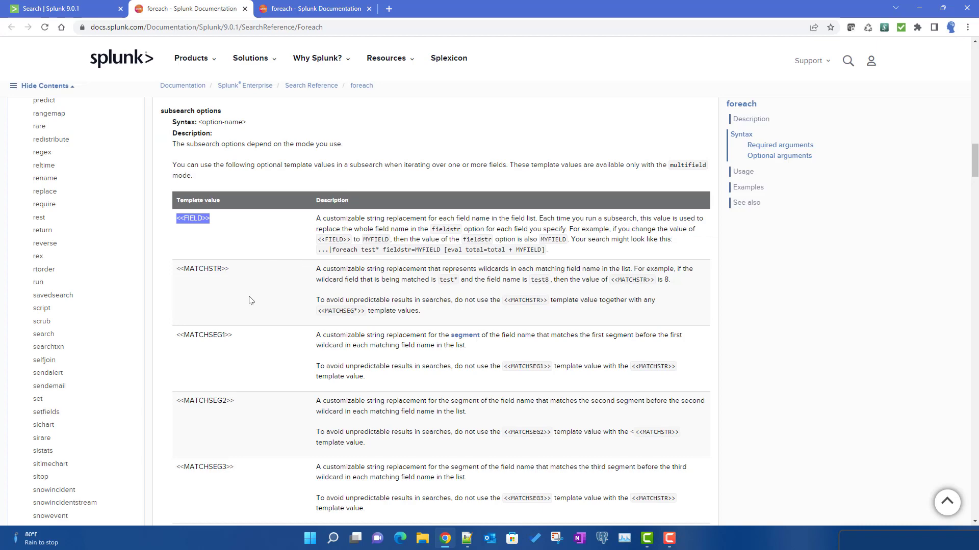
scroll(250, 301, down, 3)
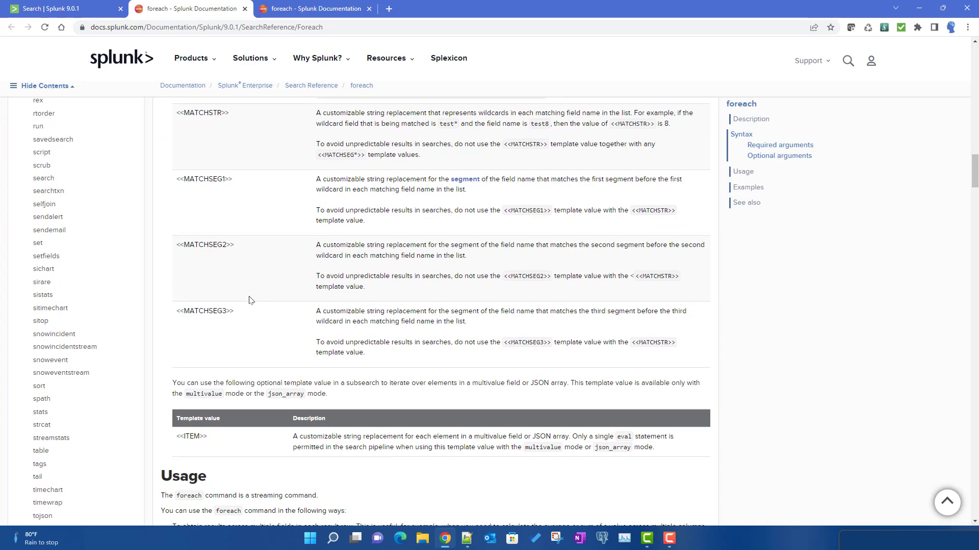
scroll(249, 301, down, 3)
drag(177, 283, 213, 286)
key(ctrl+c)
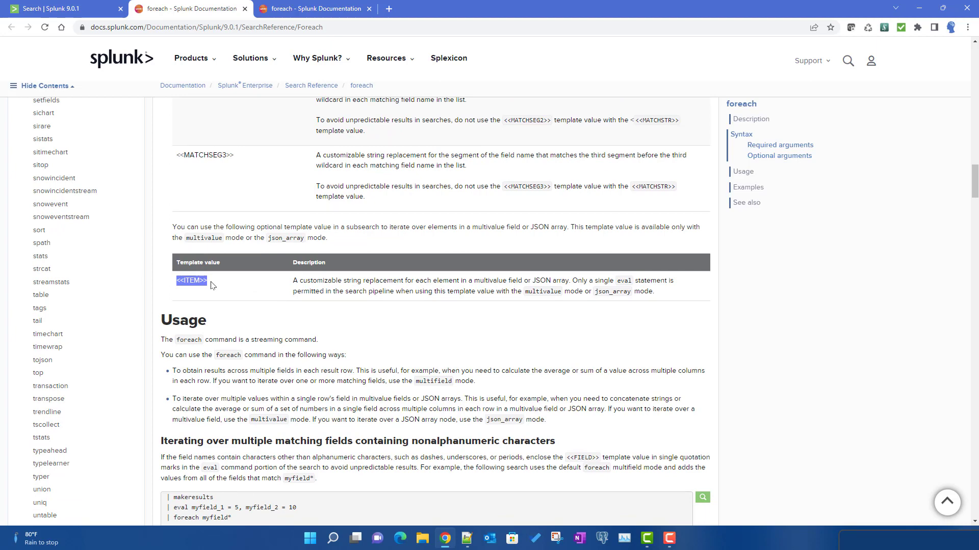
scroll(211, 286, up, 5)
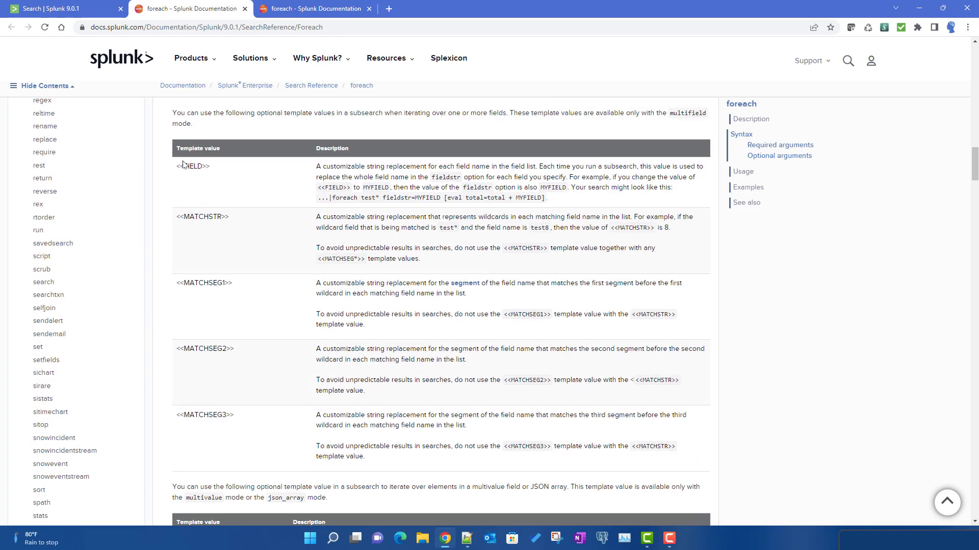
scroll(261, 299, down, 6)
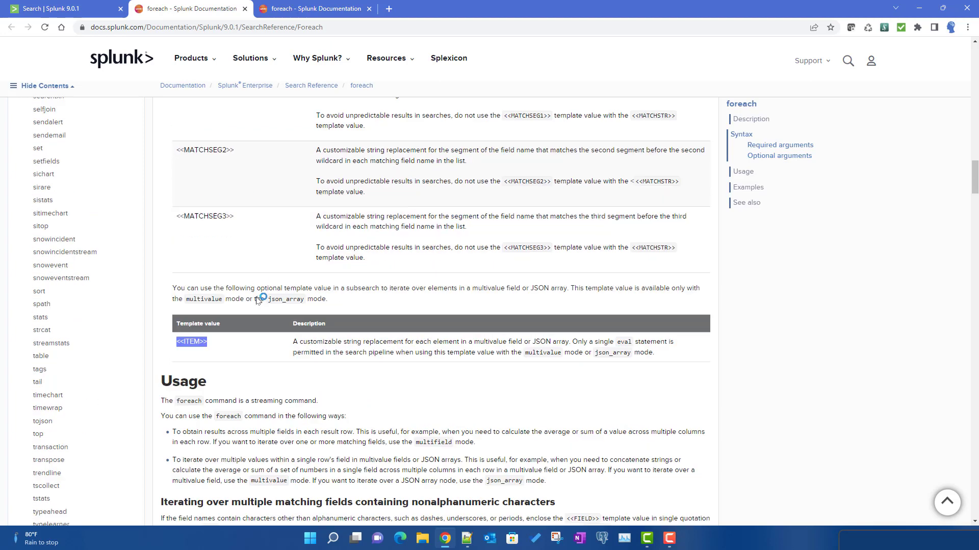
click(53, 7)
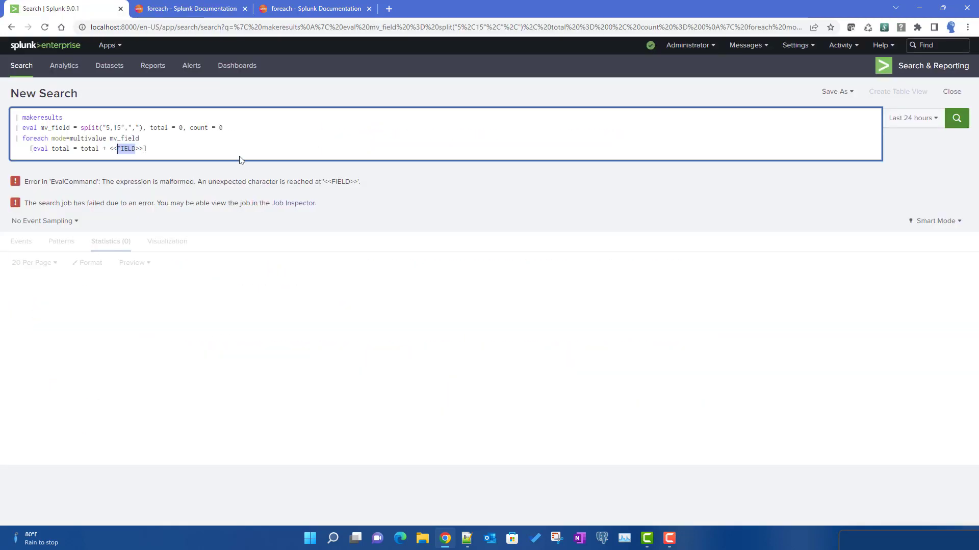
Replace <<FIELD>> with the copied <<ITEM>> in the foreach subsearch and run it
click(117, 149)
drag(110, 148, 144, 148)
key(ctrl+v)
key(Return)
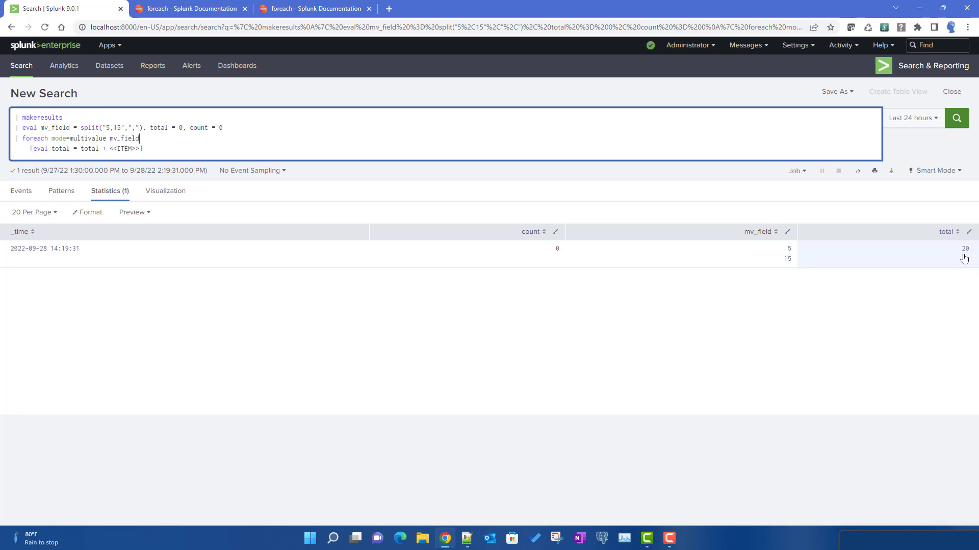
Add ', count = count + 1' inside the subsearch brackets and rerun, giving count 2 and total 20
key(Down)
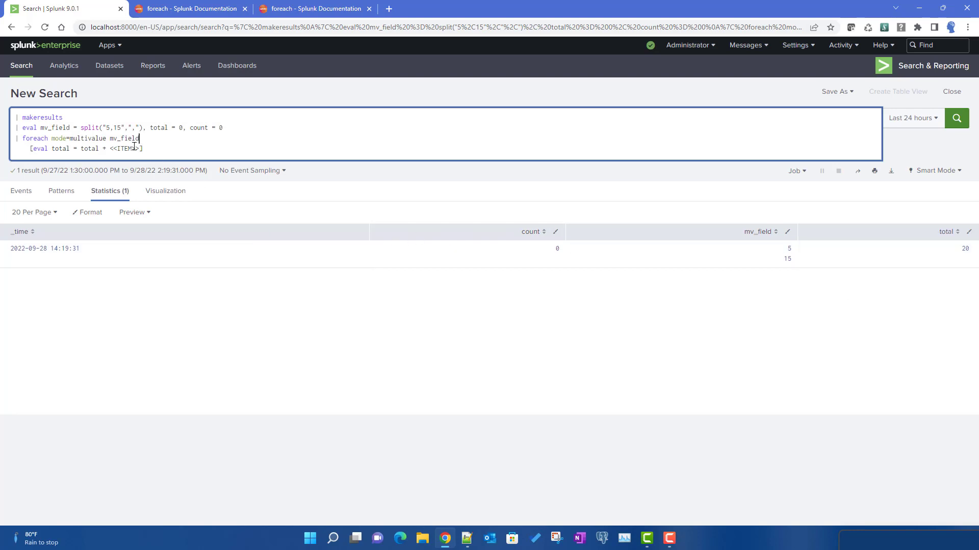
text(, count = count + 1)
key(Return)
drag(81, 127, 139, 127)
click(140, 127)
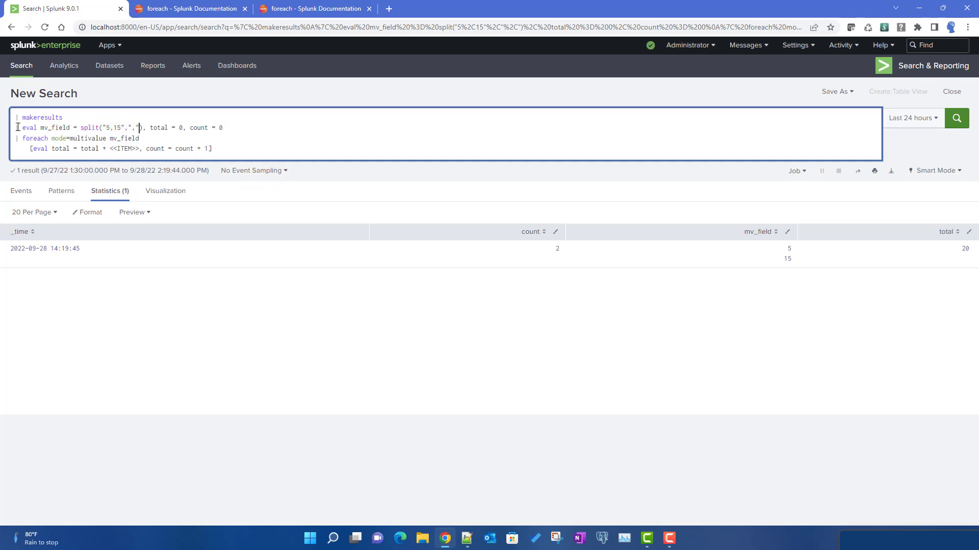
drag(15, 127, 249, 127)
key(ctrl+c)
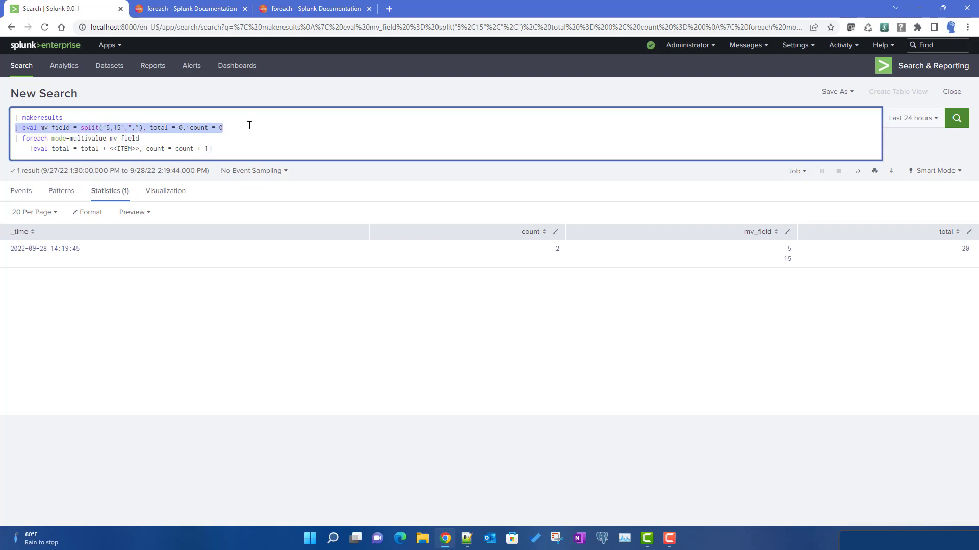
Comment out the split eval line with ``` marks and paste a copy below it
click(15, 131)
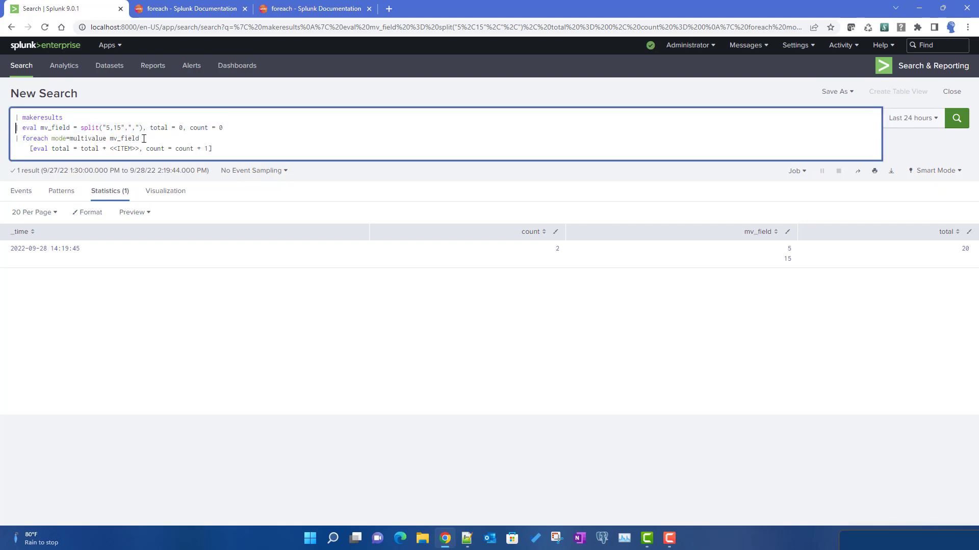
text(```)
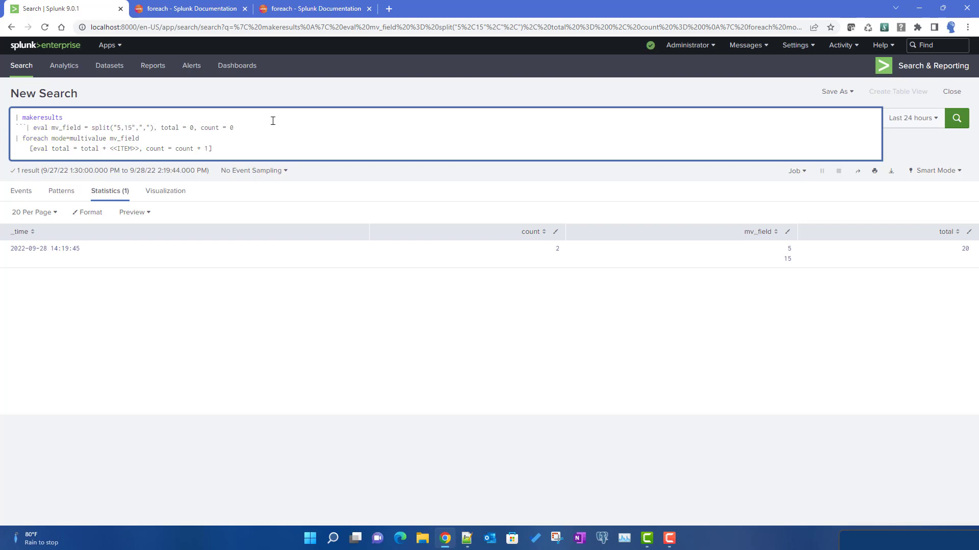
click(266, 125)
text(```)
key(Return)
key(ctrl+v)
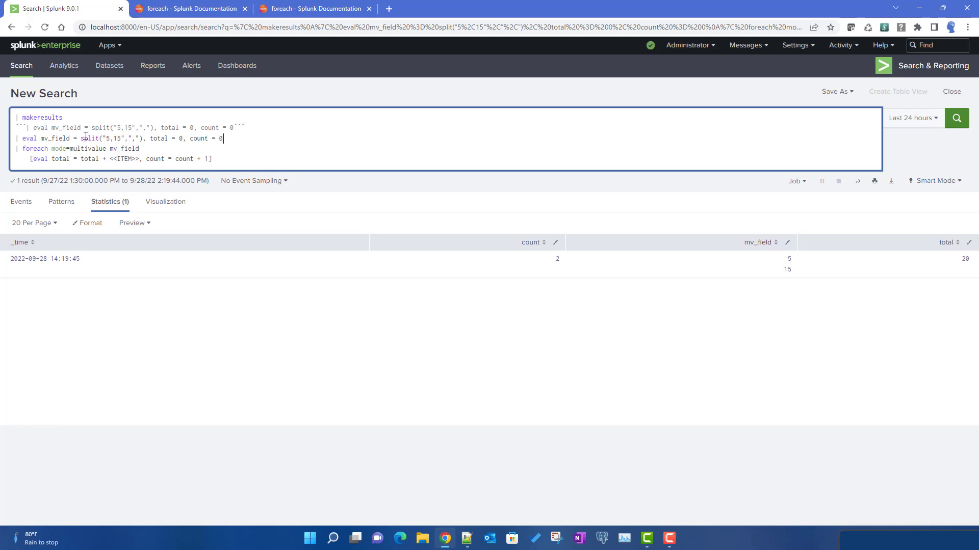
Change the copy's split call to json_array(5,15), delete the foreach lines, and run the search
drag(81, 138, 143, 138)
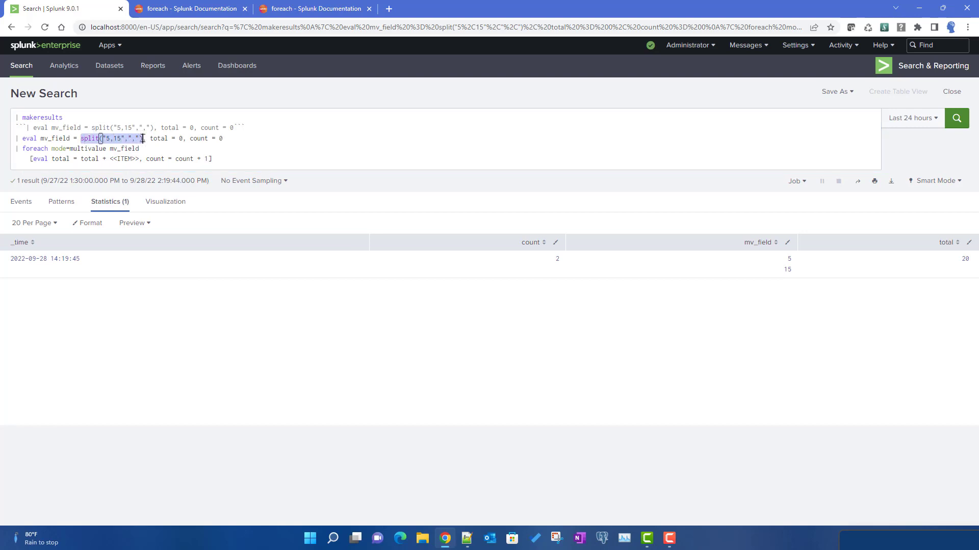
text(json_)
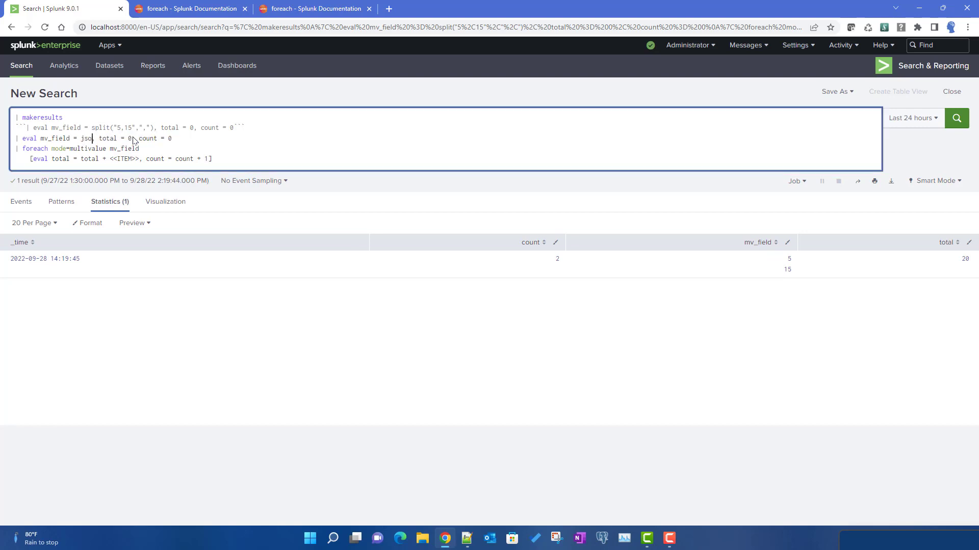
text(array())
key(Left)
text(5,15)
drag(17, 149, 244, 160)
key(ctrl+c)
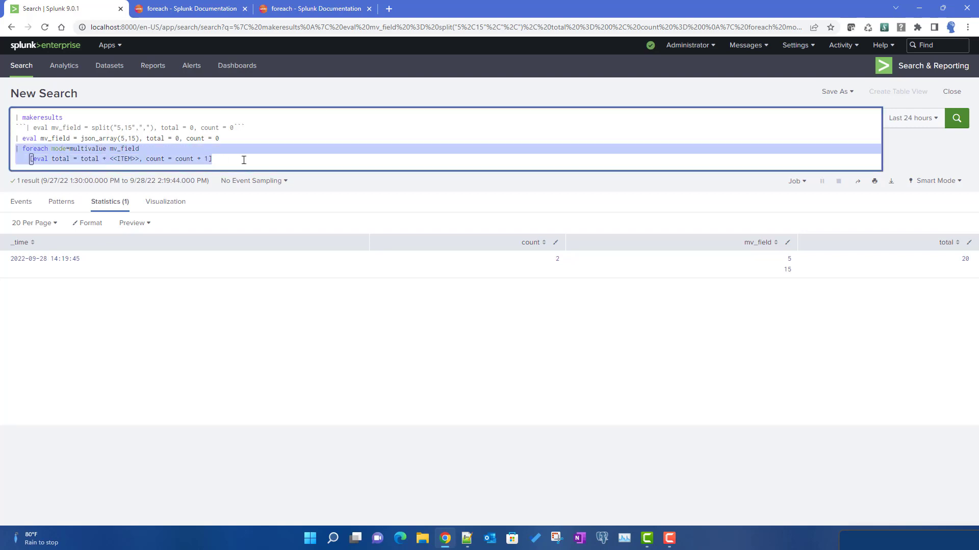
key(BackSpace)
key(BackSpace)
key(Return)
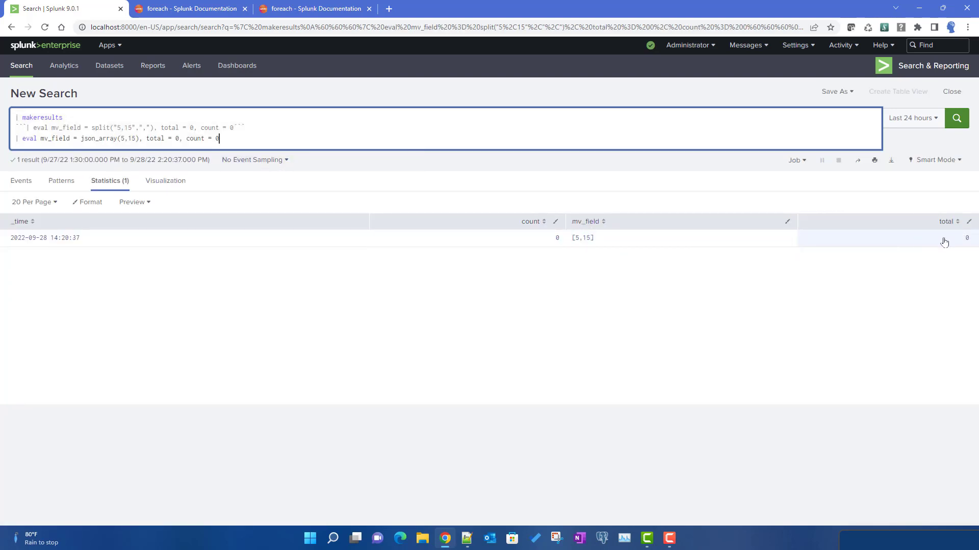
key(shift+Return)
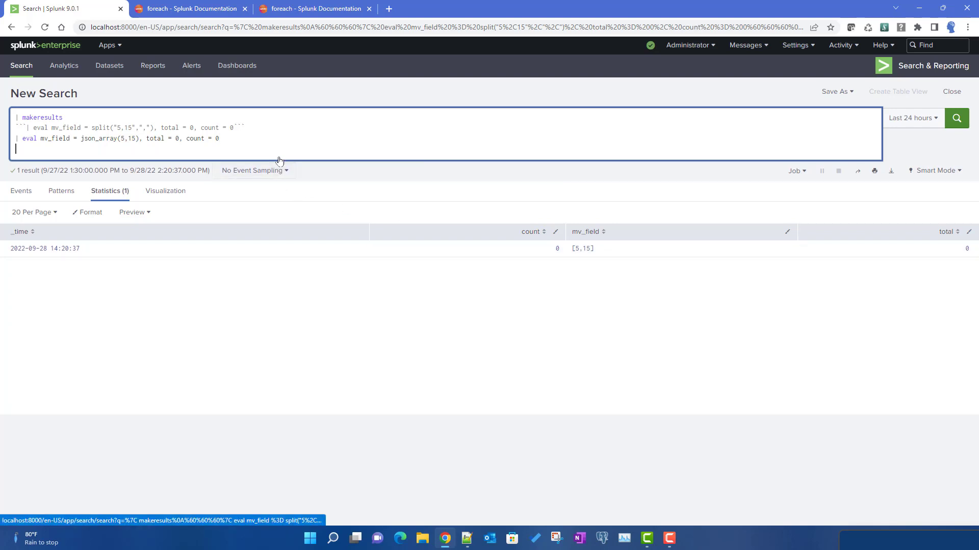
Restore the foreach block and switch its mode from multivalue to json_array, copied from the docs
key(ctrl+v)
key(Return)
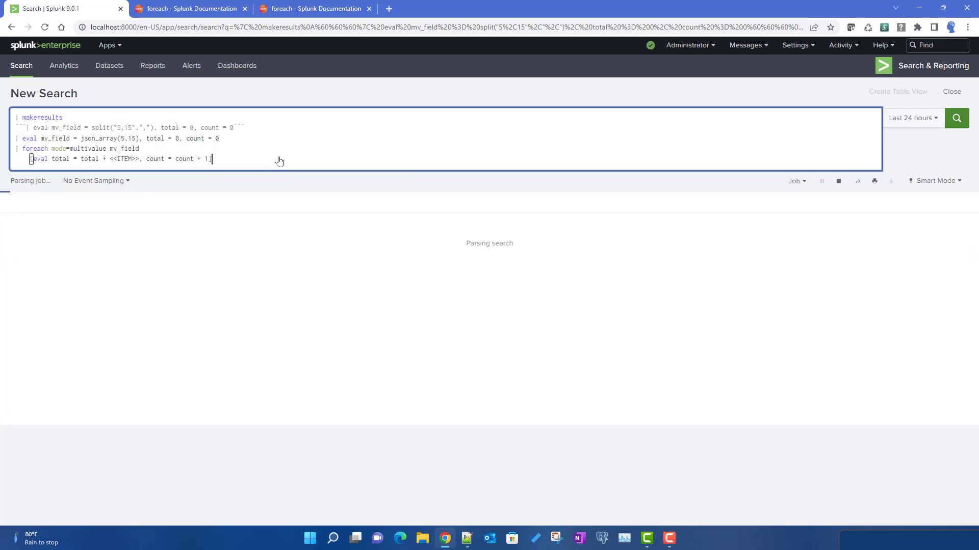
double_click(77, 149)
click(188, 9)
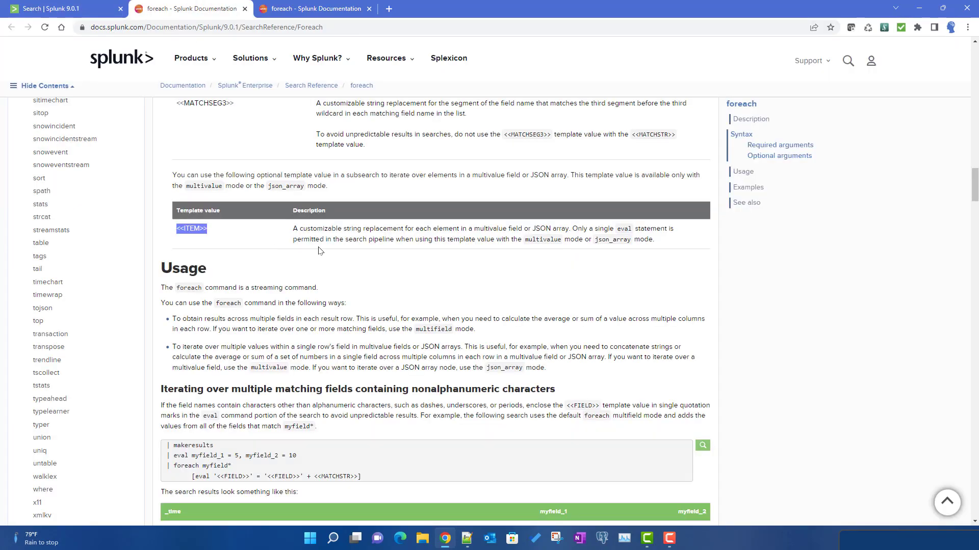
scroll(323, 254, up, 10)
scroll(325, 285, up, 15)
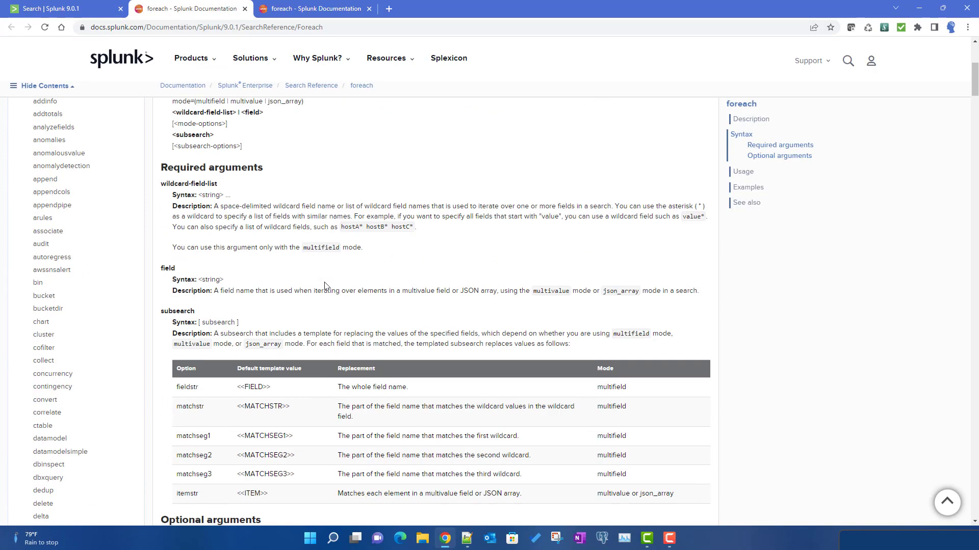
double_click(280, 331)
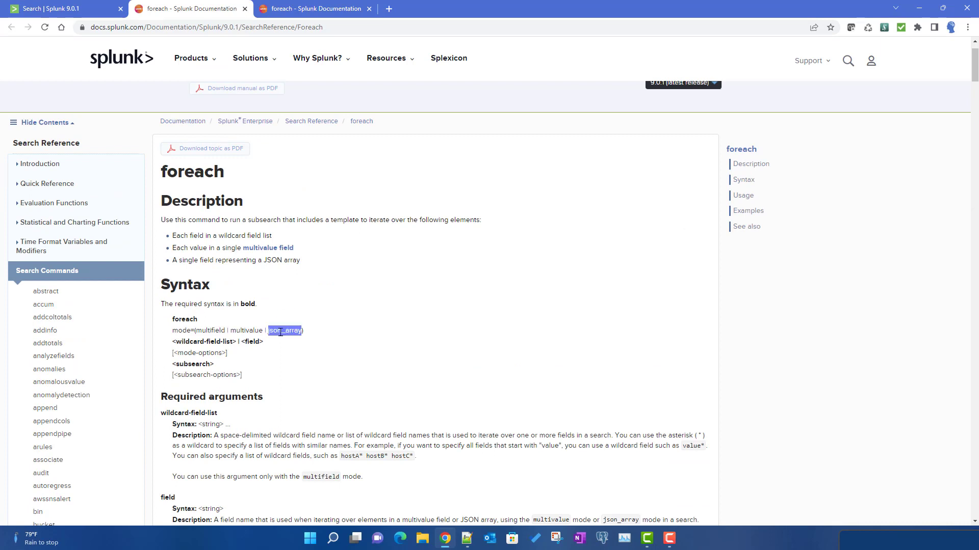
key(ctrl+c)
click(51, 8)
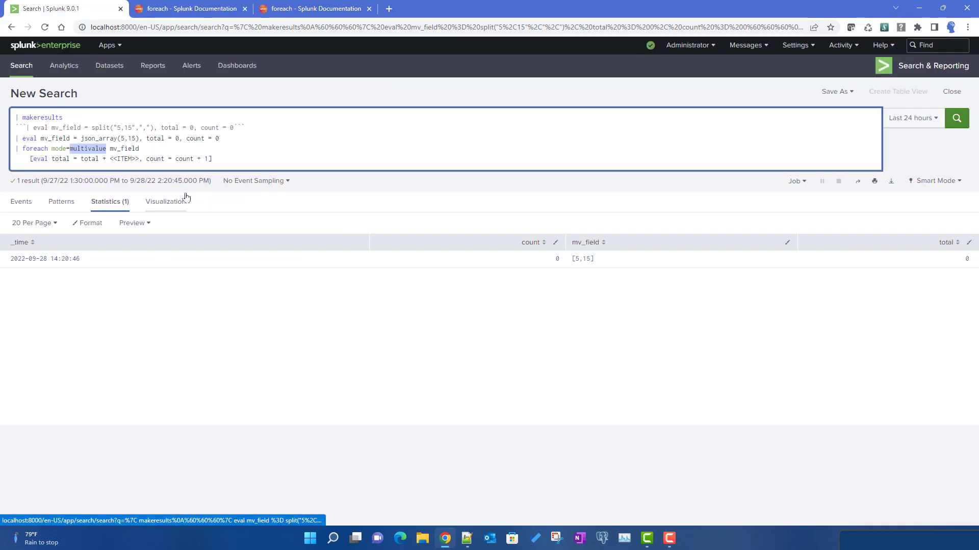
key(ctrl+v)
key(Return)
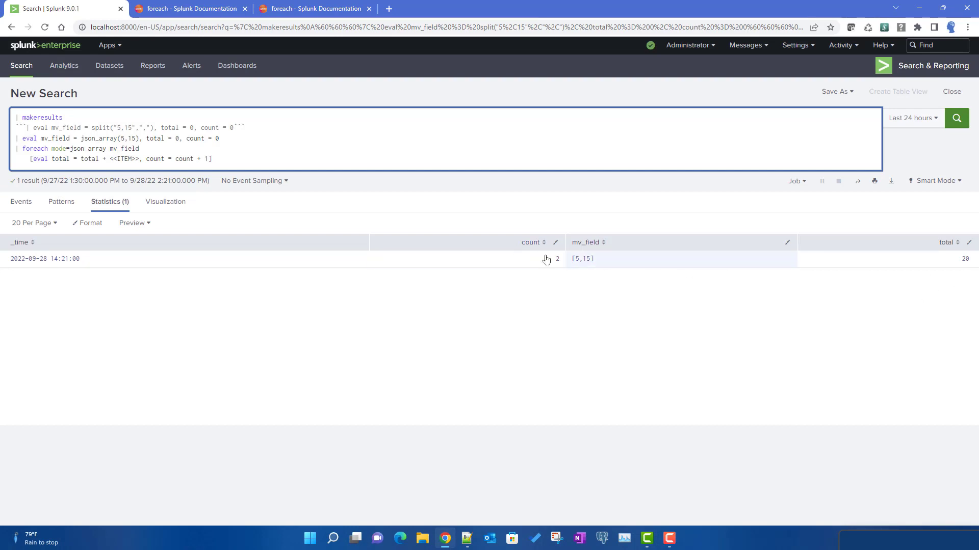
Highlight the json_array mode and the <<ITEM>> placeholder, then select the json_array eval line
double_click(93, 150)
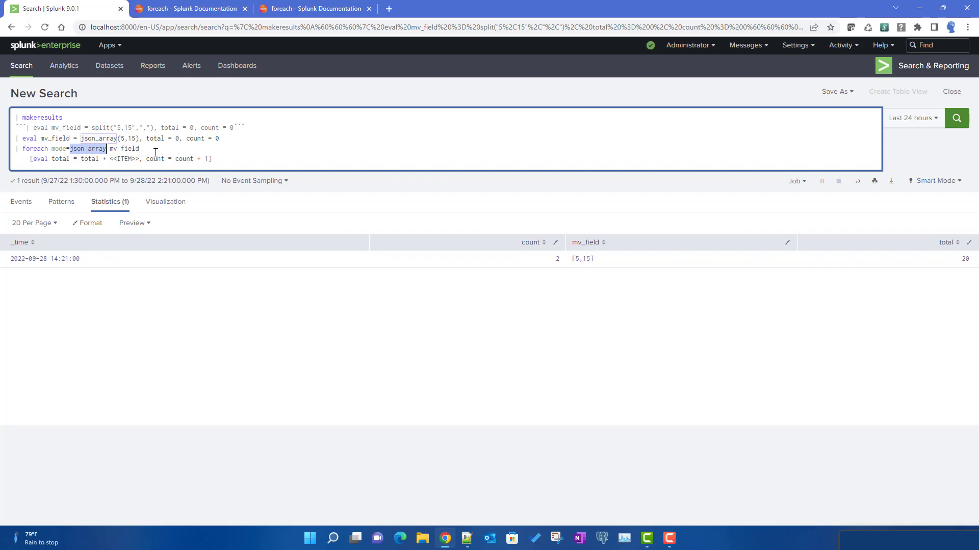
click(234, 157)
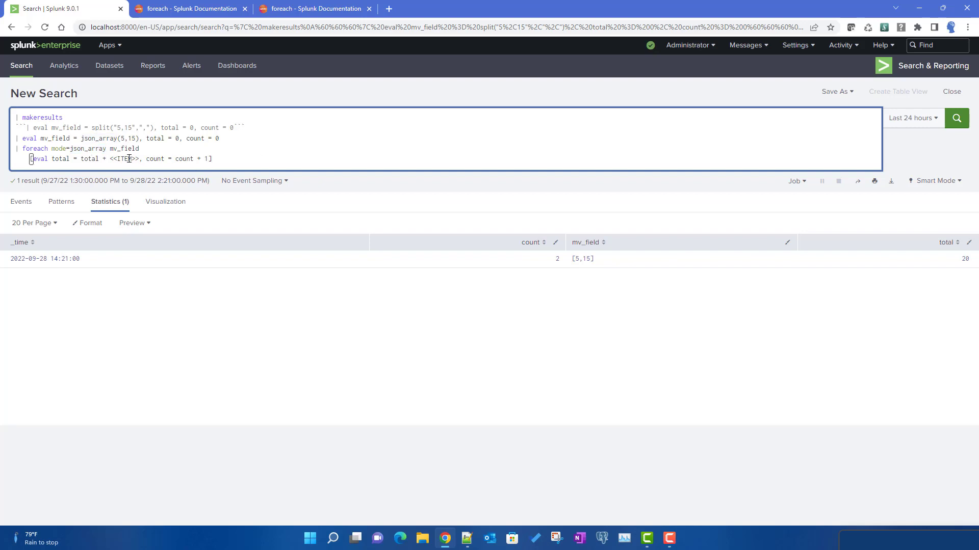
double_click(129, 158)
click(108, 159)
drag(109, 160, 140, 160)
drag(17, 139, 268, 136)
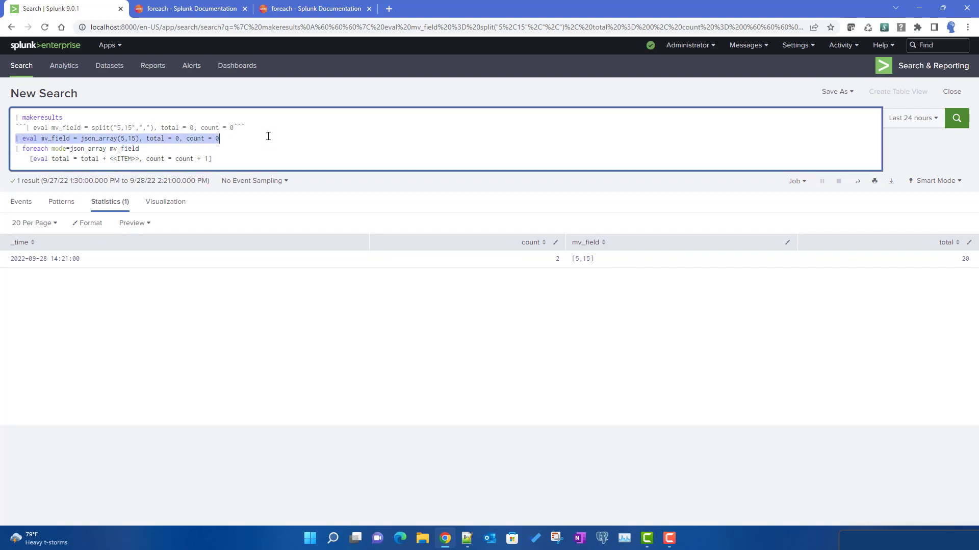
Delete the json_array eval line, uncomment the split line, and run the search
key(BackSpace)
key(BackSpace)
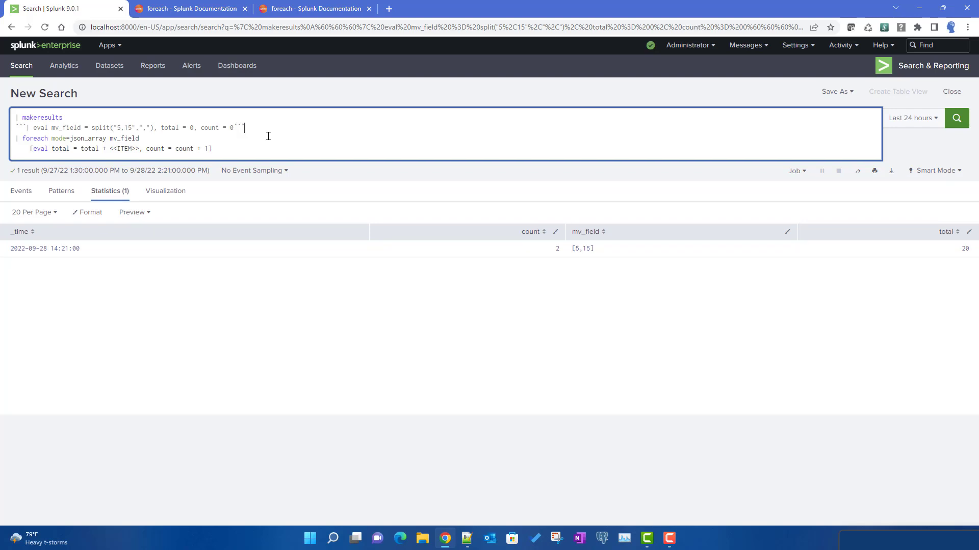
click(26, 128)
key(BackSpace)
key(BackSpace)
key(BackSpace)
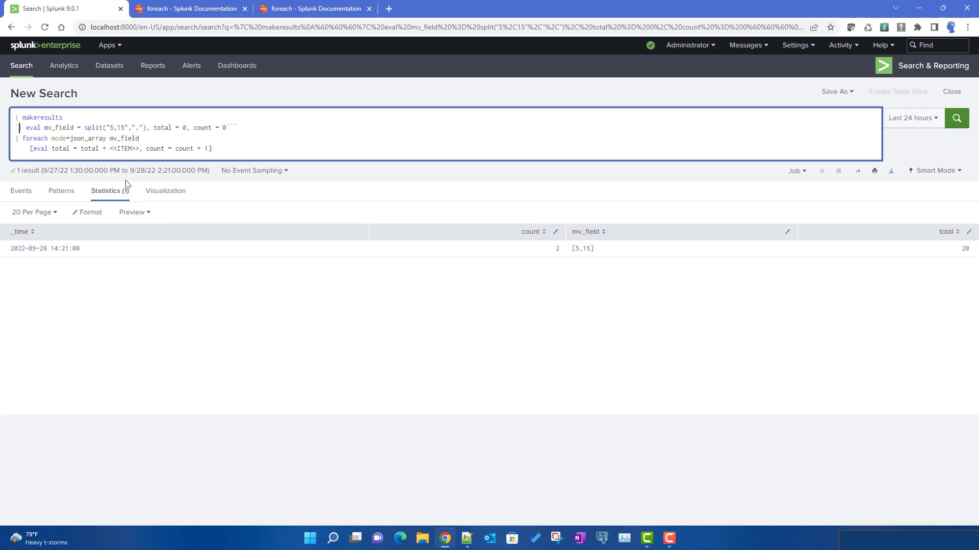
click(241, 128)
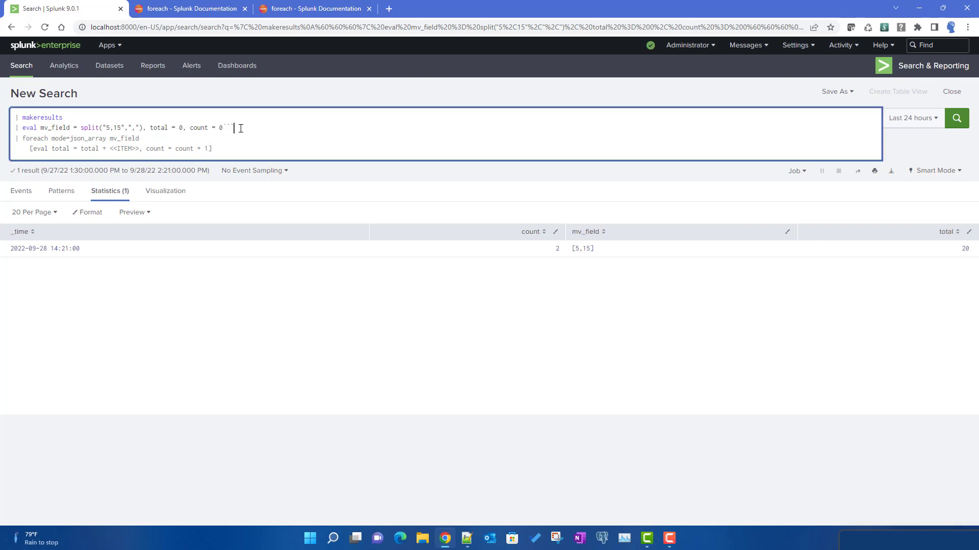
key(BackSpace)
key(BackSpace)
key(Return)
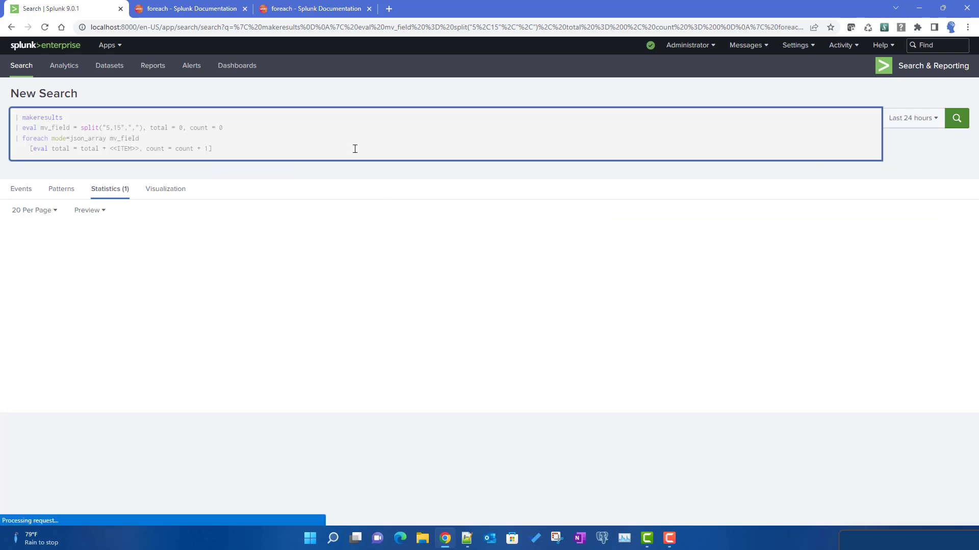
Replace the foreach mode json_array with multivalue, taken from the docs, and rerun
double_click(88, 141)
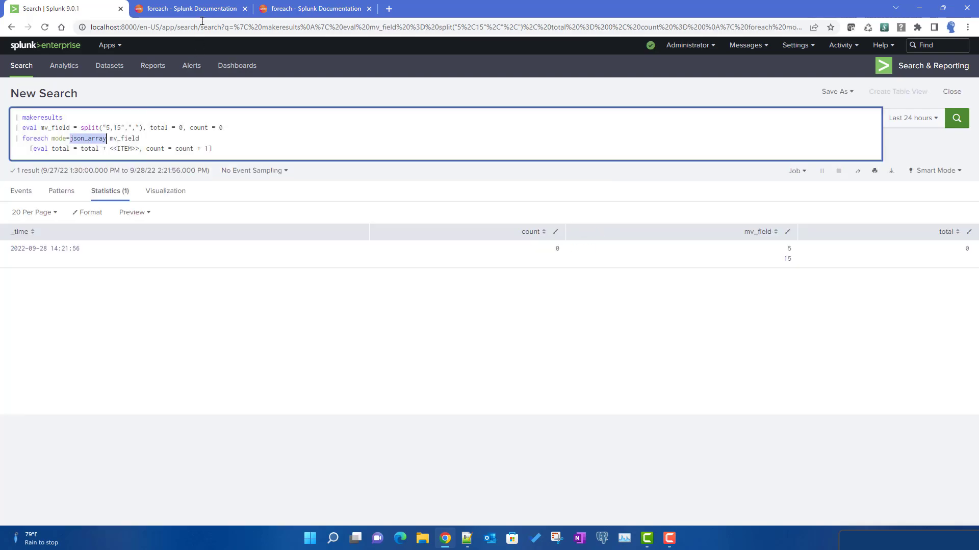
click(202, 8)
double_click(244, 332)
key(ctrl+c)
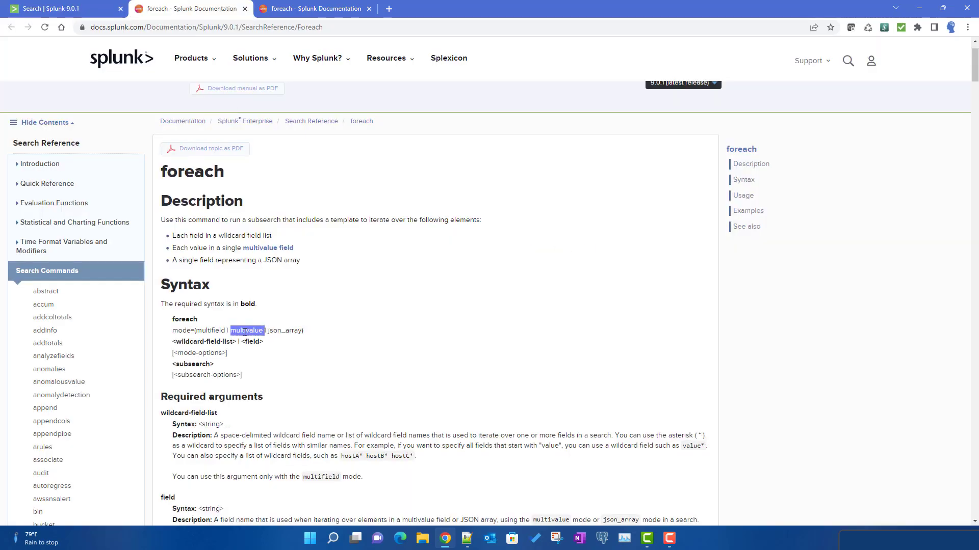
click(72, 8)
key(ctrl+v)
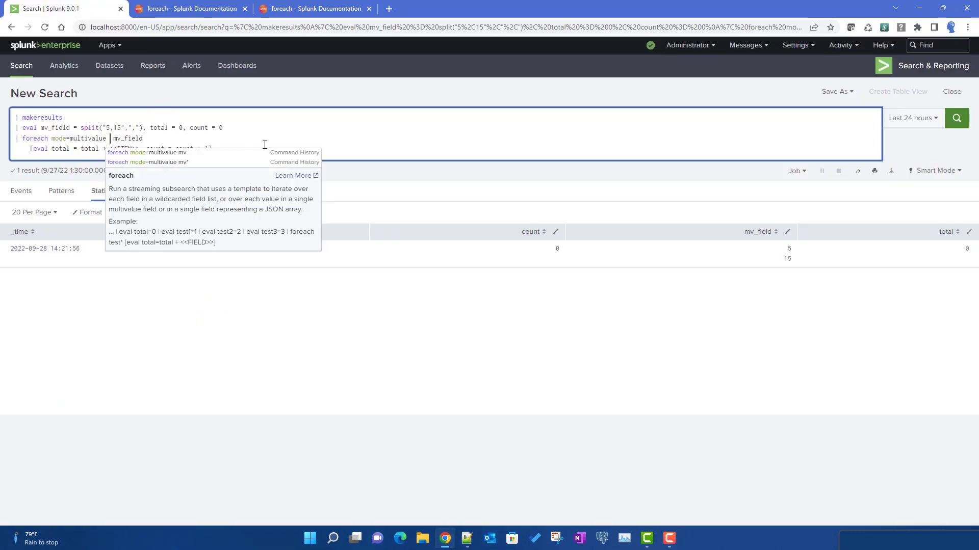
key(Return)
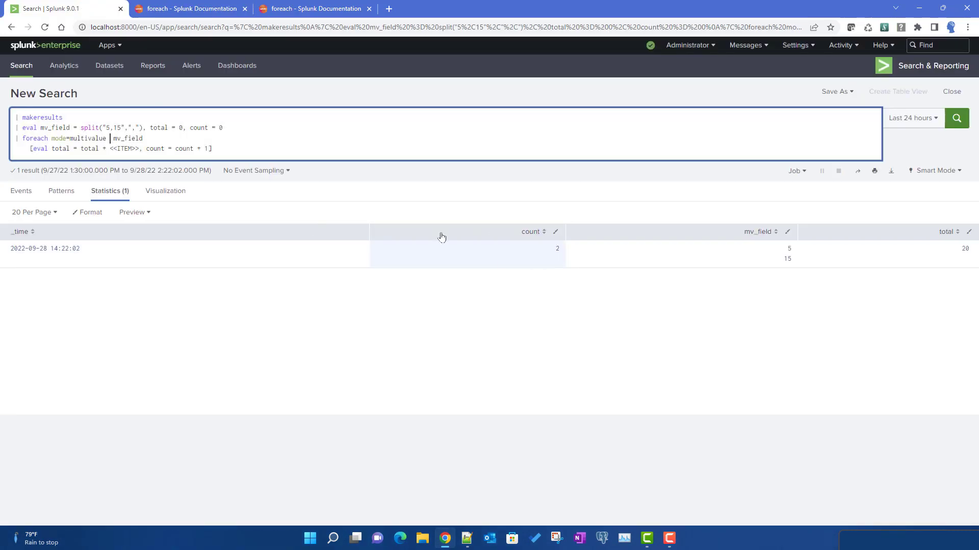
drag(39, 129, 101, 129)
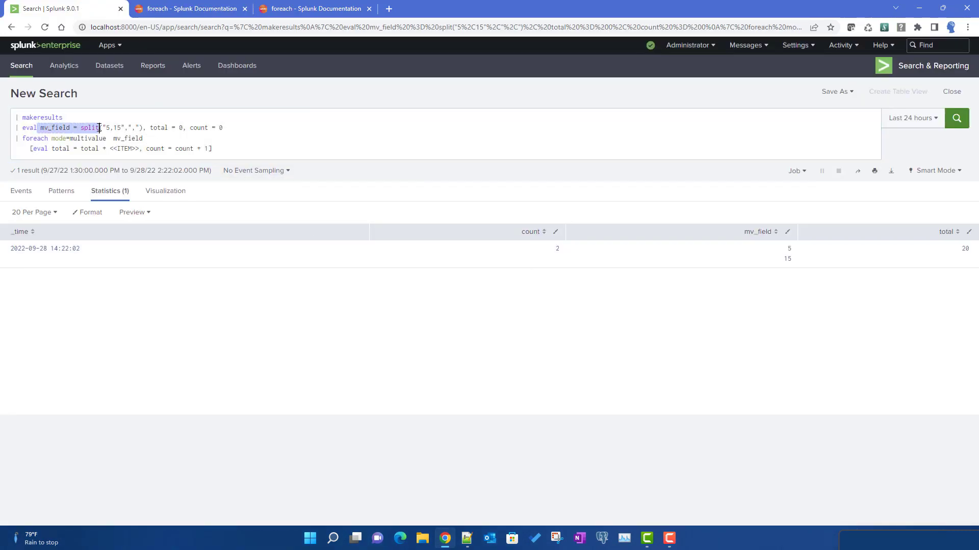
Append a copy of the split assignment to the eval, renamed mv_field1
click(72, 129)
drag(39, 127, 51, 128)
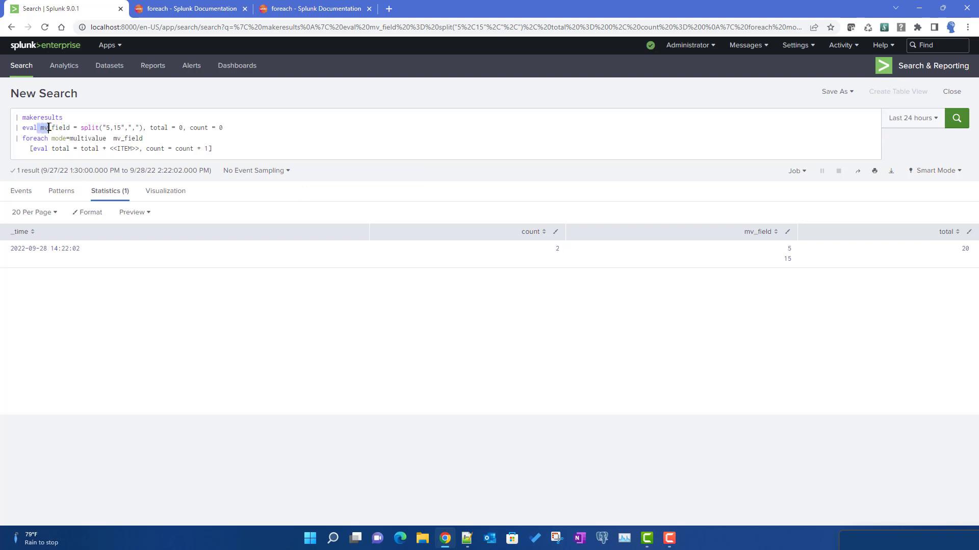
click(36, 128)
click(40, 128)
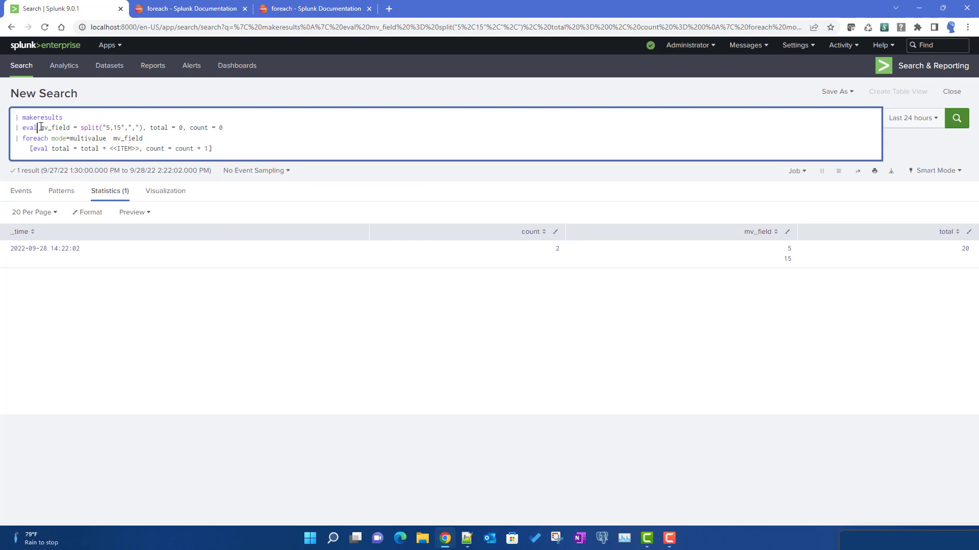
shift+click(142, 128)
key(ctrl+c)
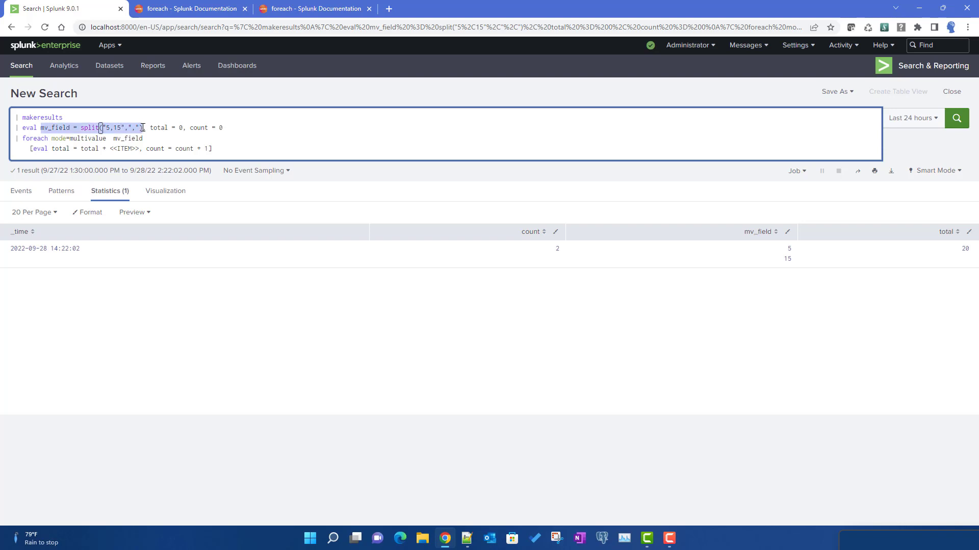
click(265, 127)
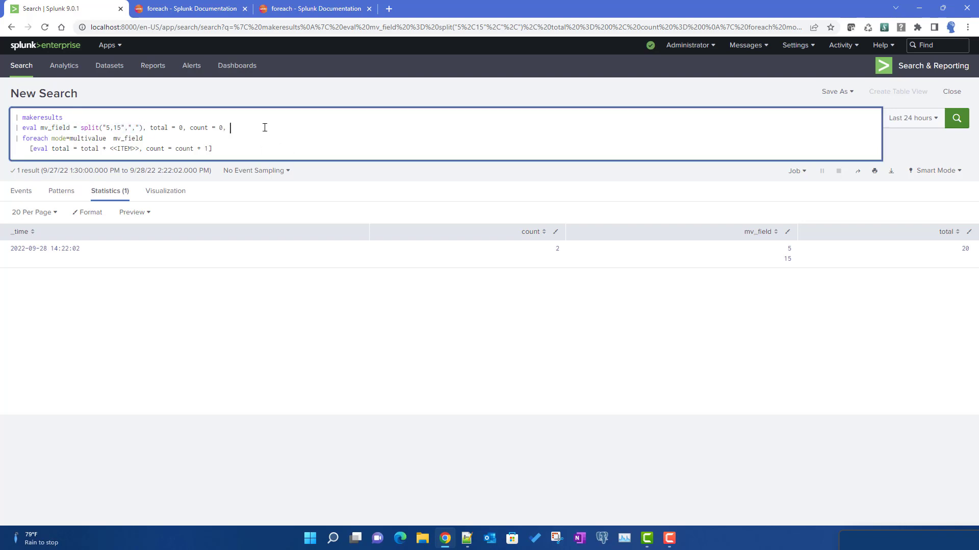
text(,)
key(ctrl+v)
click(261, 128)
text(1)
Append another split assignment to the eval, creating a field named mv*
click(383, 128)
text(,)
key(ctrl+v)
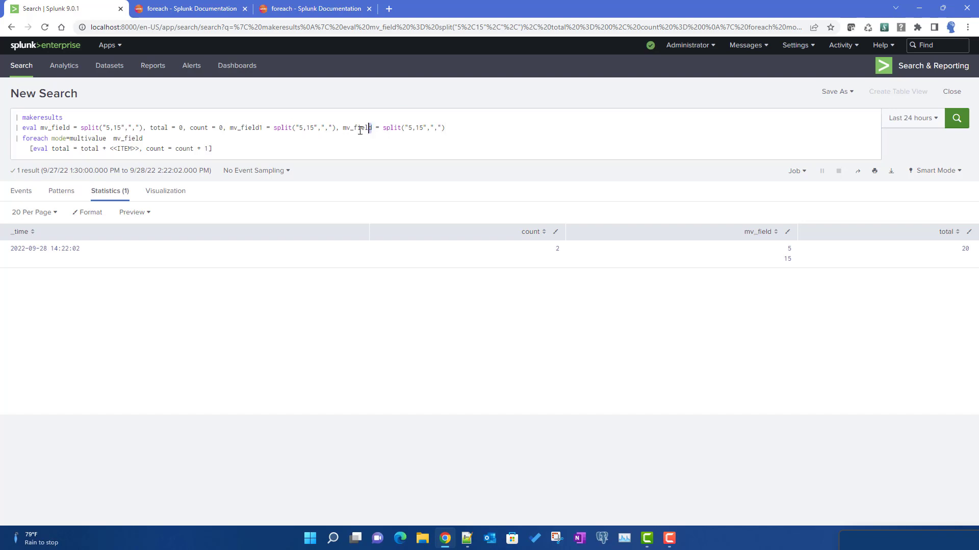
drag(372, 127, 351, 129)
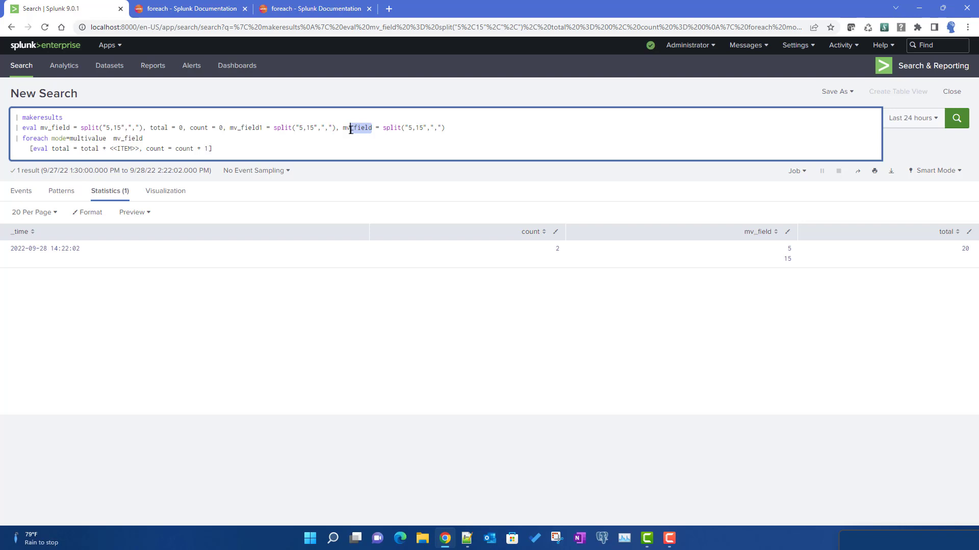
text(f)
key(shift+Left)
key(shift+Left)
key(shift+Left)
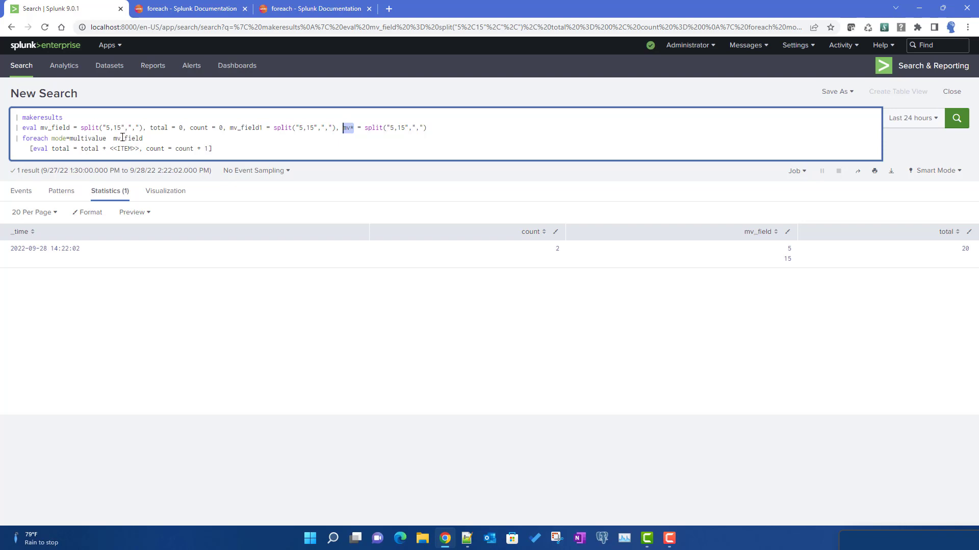
Change the foreach field to mv*, set mv*'s split value to 15,15, and run, giving total 30
drag(123, 138, 154, 135)
text(*)
drag(342, 128, 437, 129)
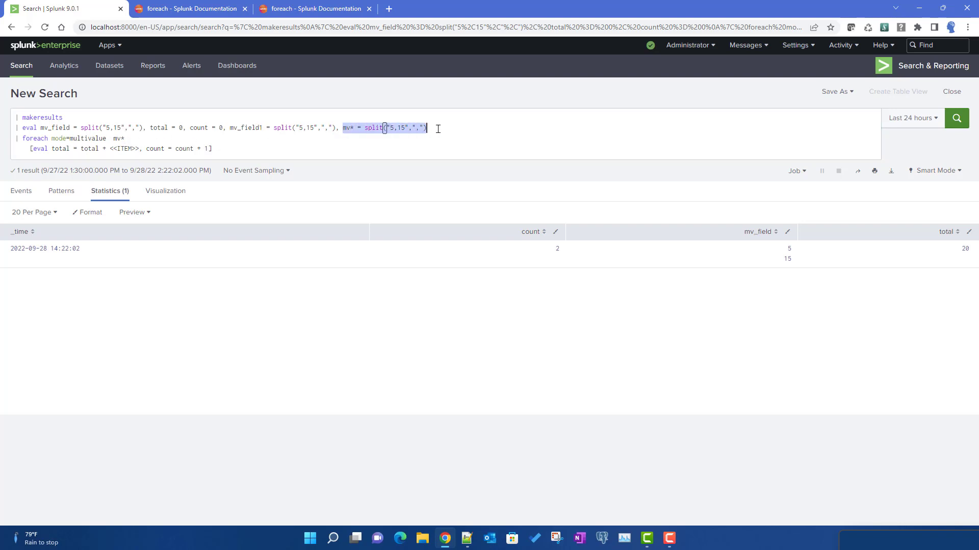
click(391, 127)
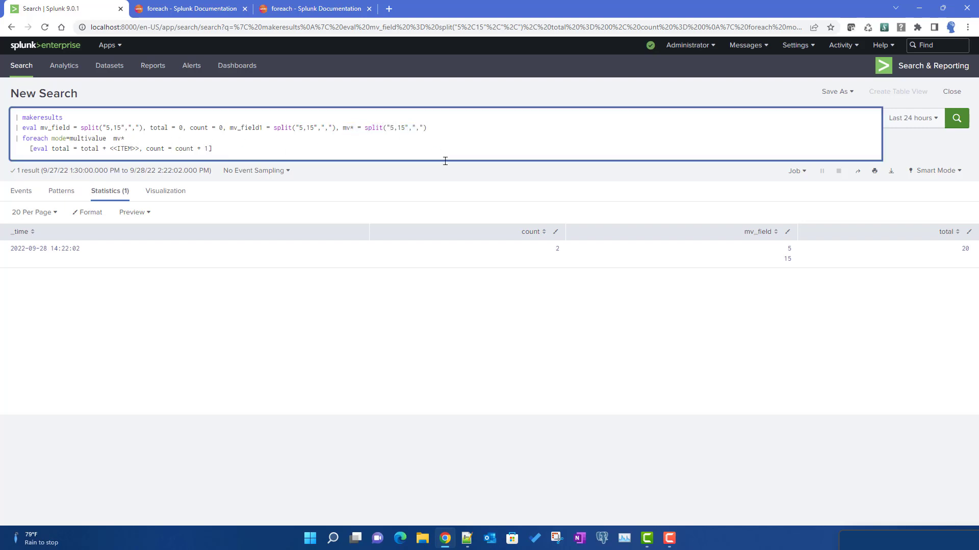
text(1)
key(Return)
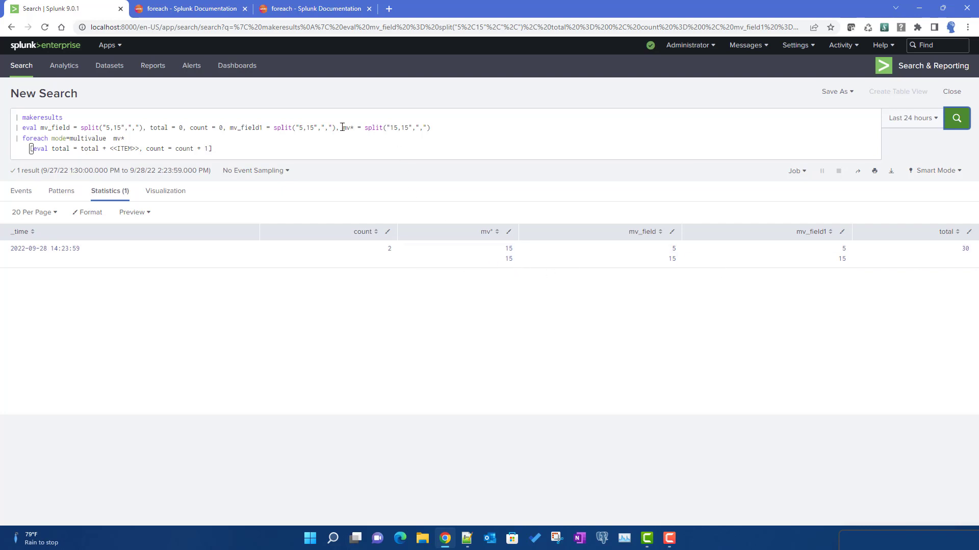
Highlight mv* in the query, then scroll the foreach documentation to its Required arguments
drag(340, 128, 355, 128)
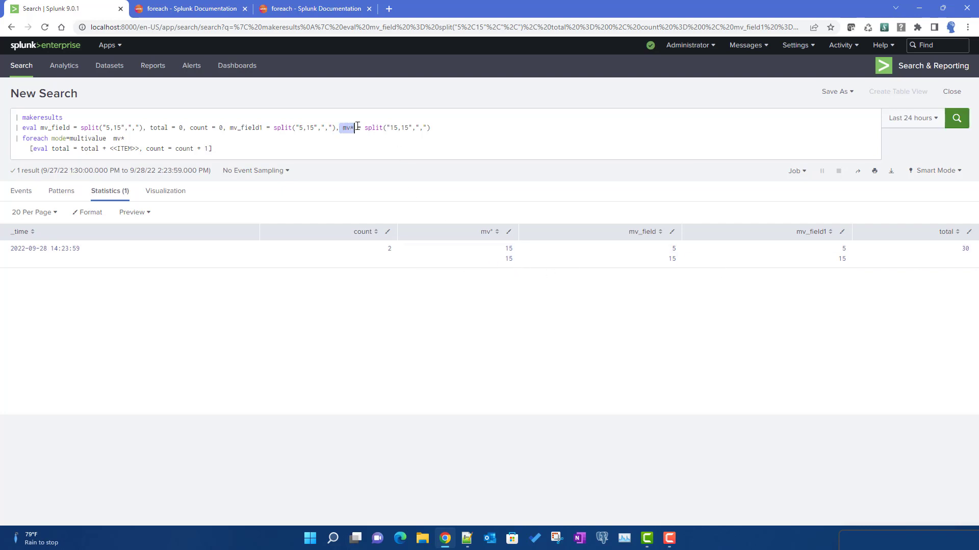
click(113, 138)
drag(114, 138, 128, 136)
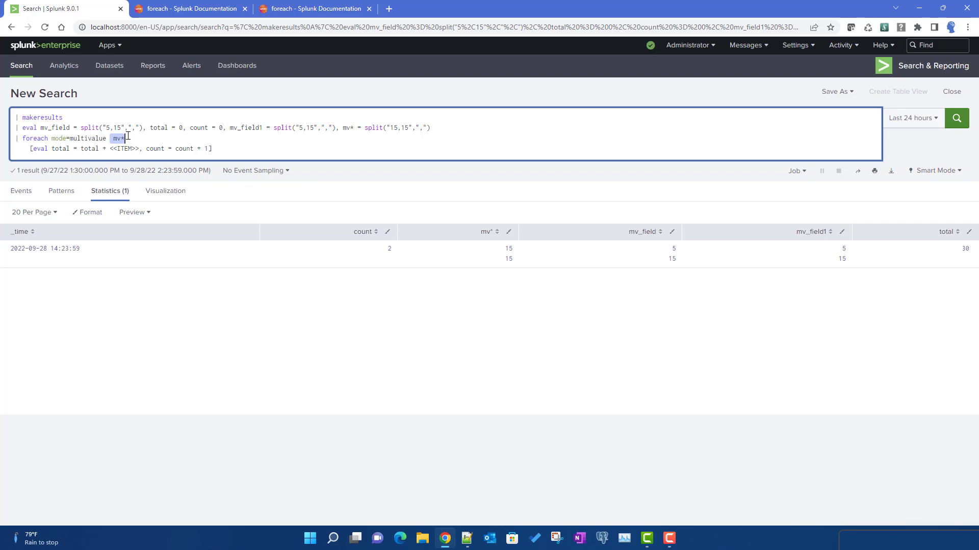
click(176, 4)
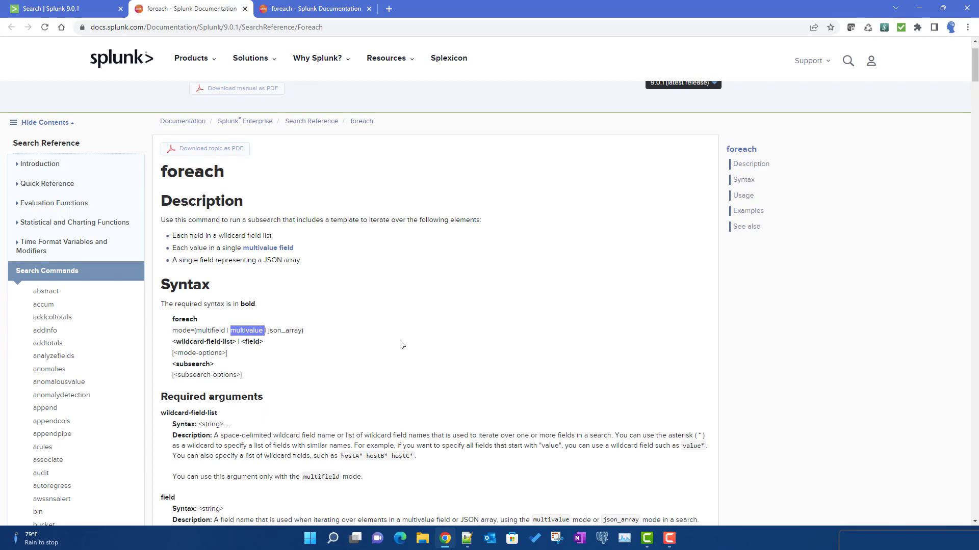
scroll(401, 345, down, 3)
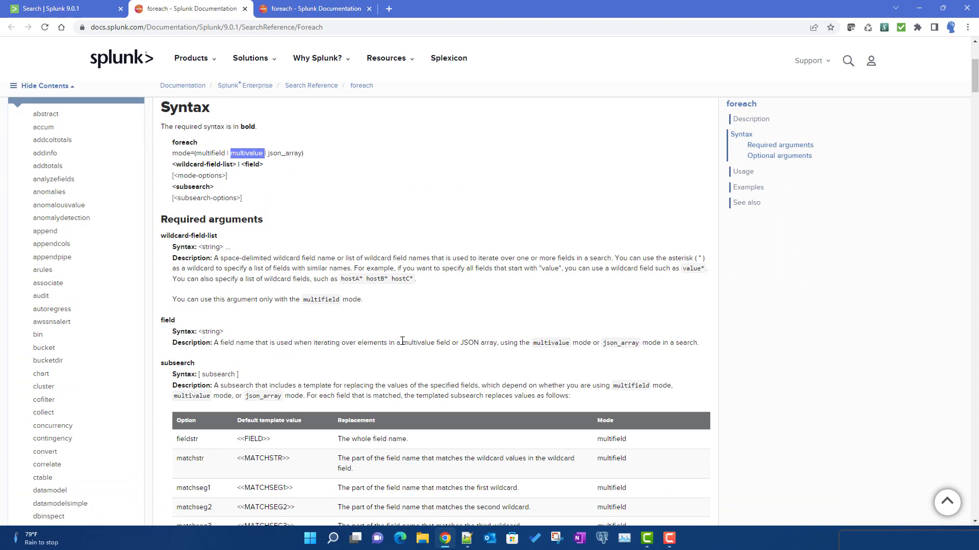